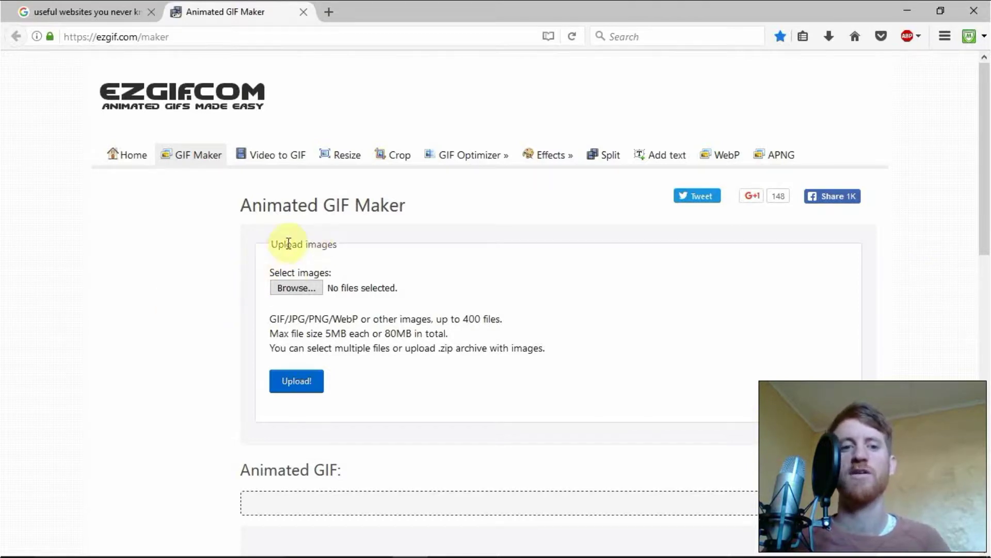
In the upload file picker, browse into the personal folder inside Documents
click(294, 288)
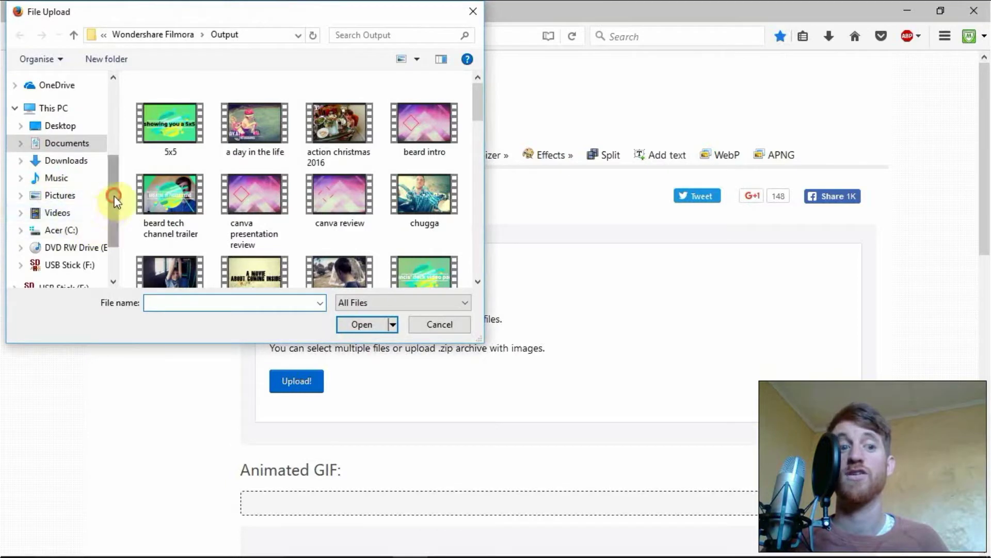
drag(111, 195, 113, 220)
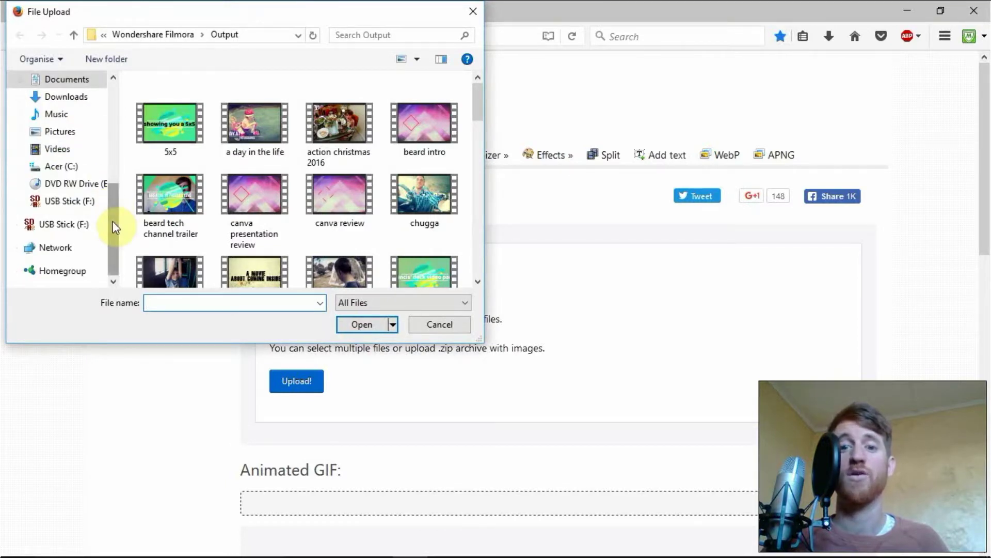
drag(115, 222, 111, 200)
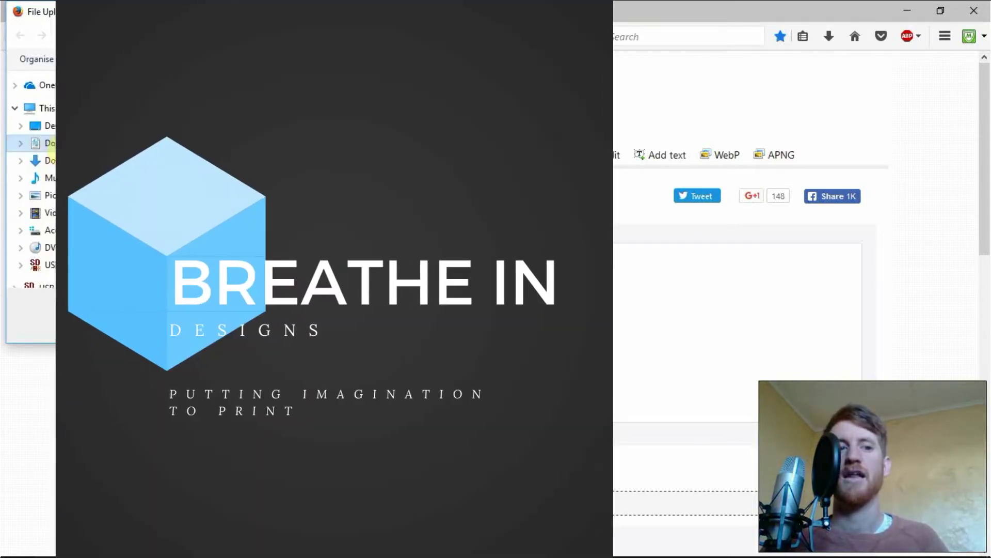
click(66, 144)
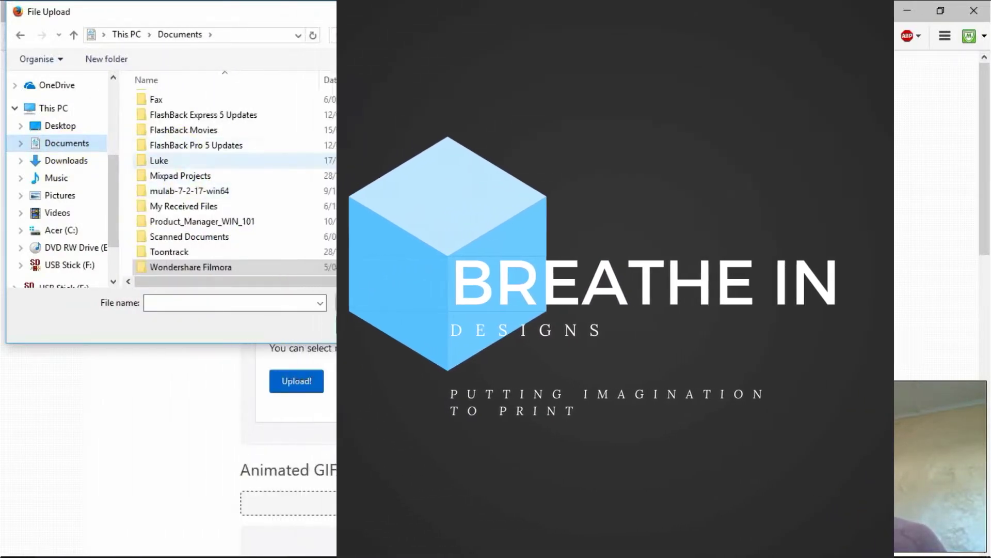
scroll(191, 167, up, 3)
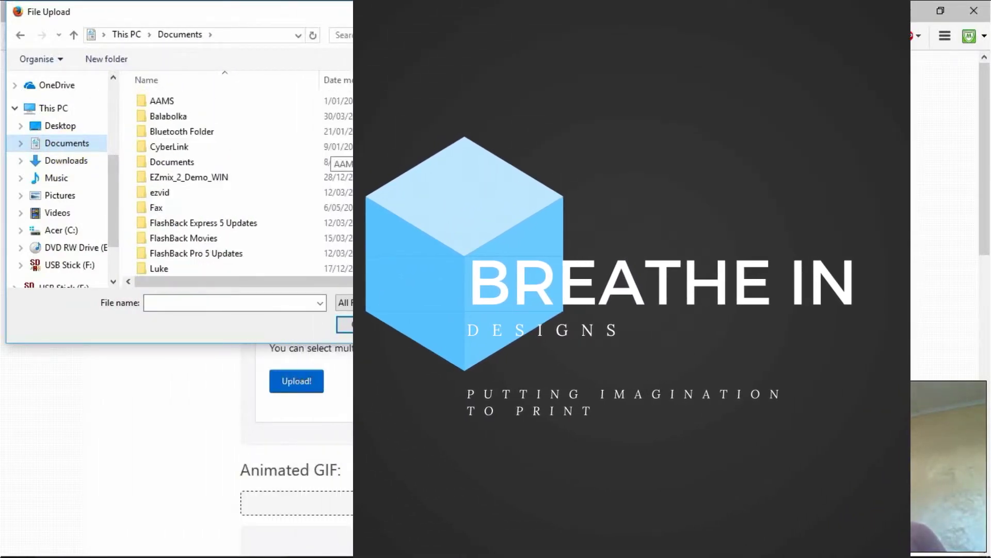
double_click(190, 161)
scroll(212, 188, down, 3)
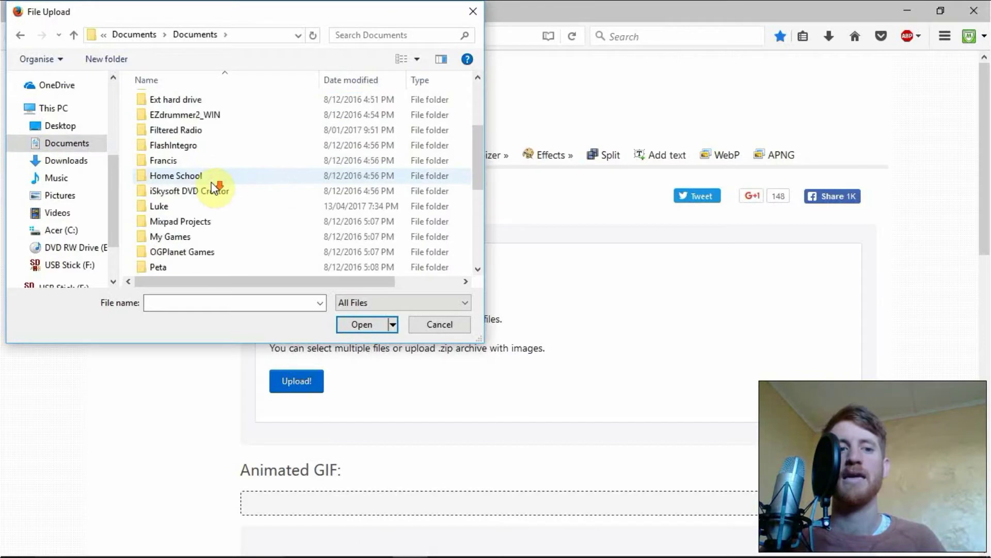
double_click(167, 203)
Go to Designs > Logos and pick the 4 BlueSquare-1 image
mouse_move(478, 91)
mouse_down()
mouse_move(478, 123)
mouse_move(477, 91)
mouse_move(478, 105)
mouse_up()
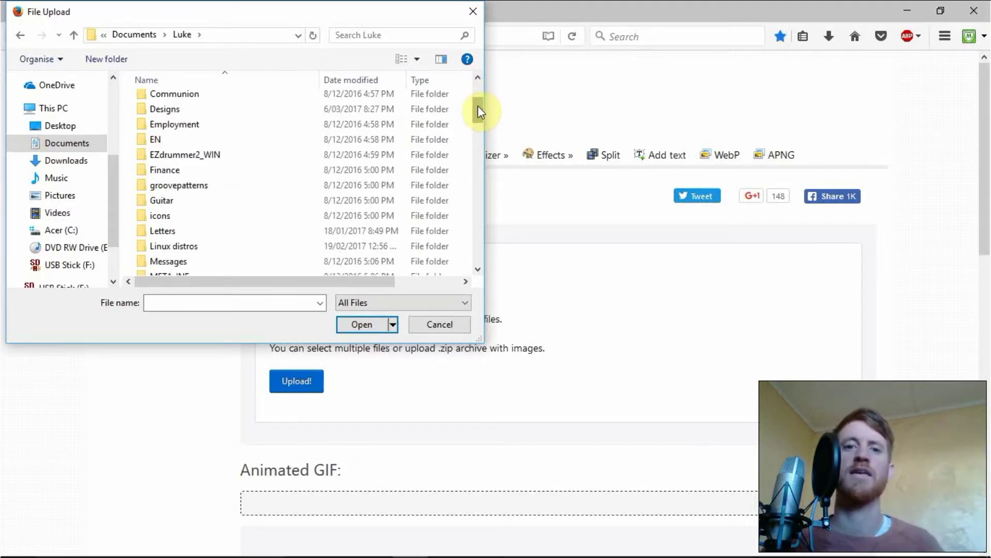
mouse_move(478, 106)
mouse_down()
mouse_move(484, 130)
mouse_move(486, 98)
mouse_up()
double_click(176, 149)
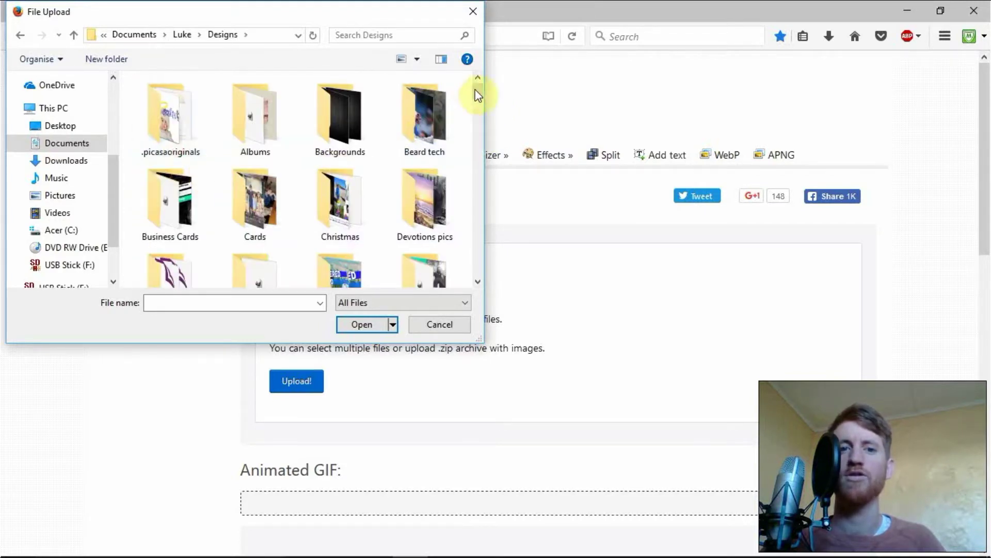
drag(478, 89, 479, 98)
double_click(347, 252)
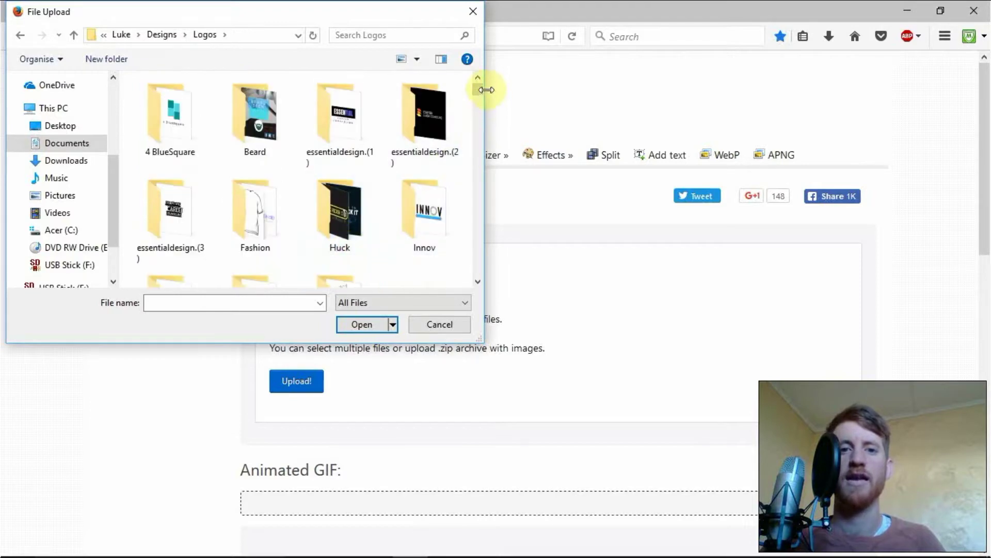
double_click(170, 114)
click(170, 105)
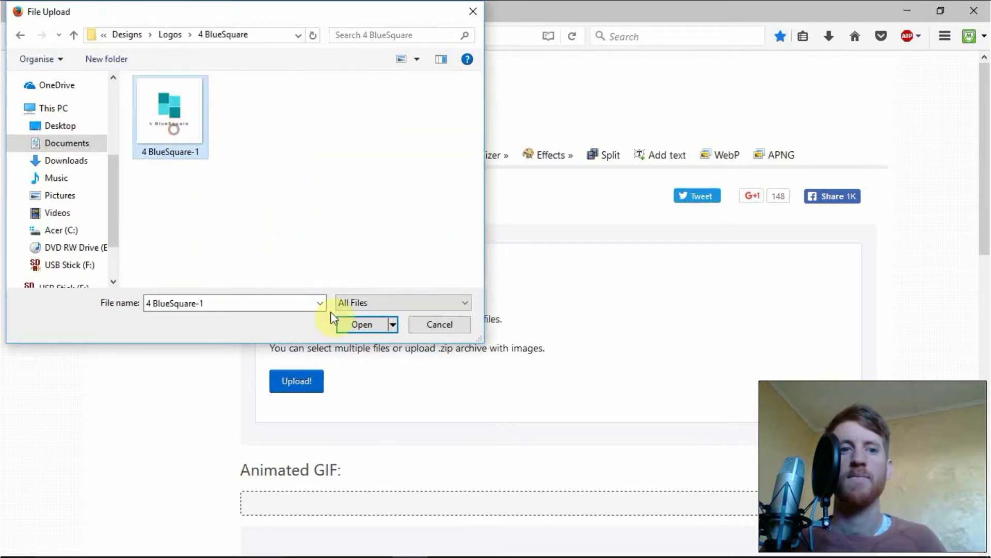
Reselect from Logos: arkius logo purp, arkius logo, best blinds(1)-1, best blinds-1 and BREATHEIN-1
click(357, 324)
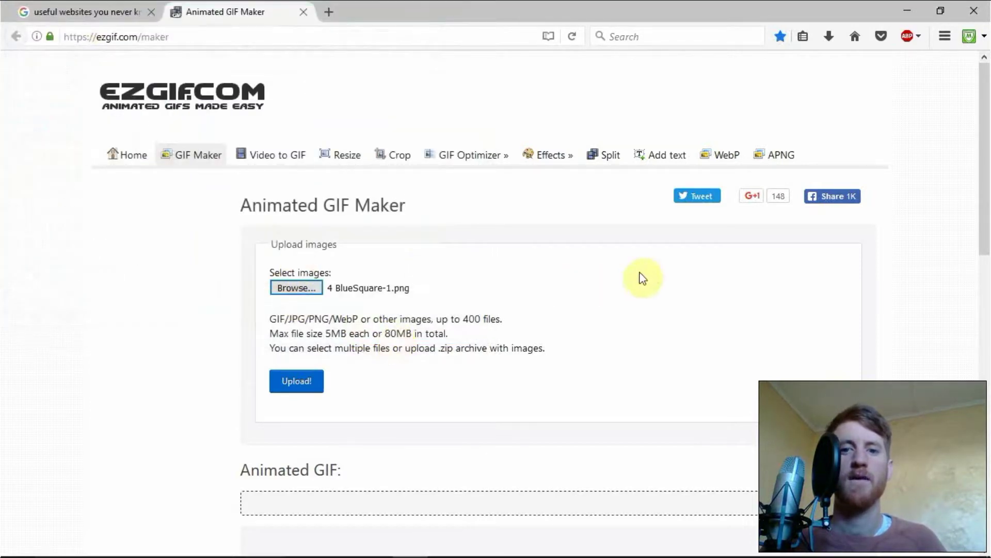
click(297, 288)
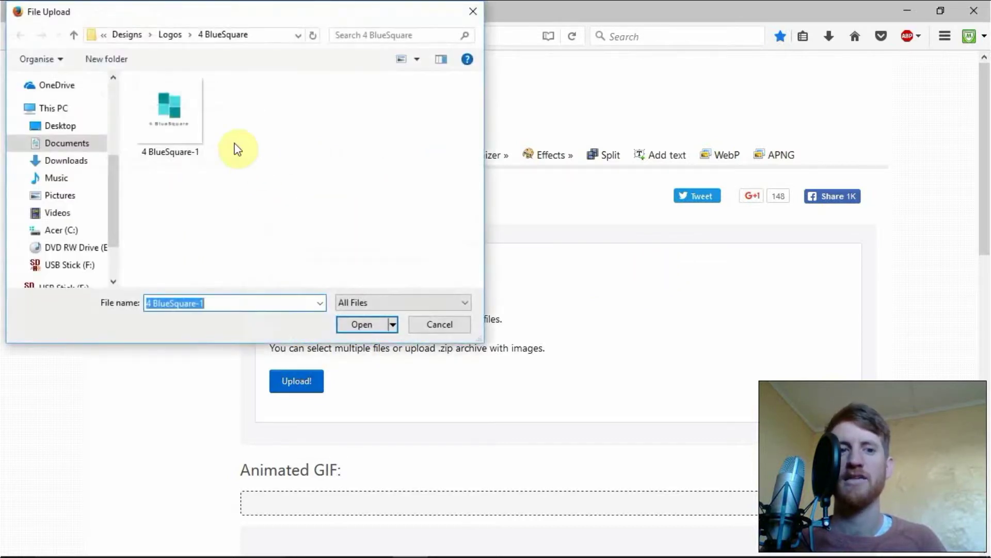
click(168, 36)
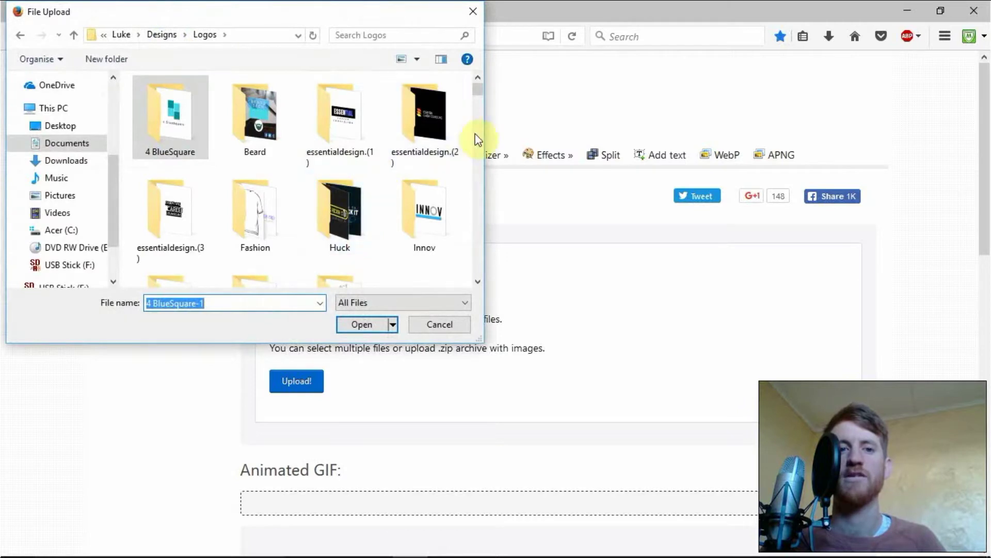
drag(478, 91, 481, 105)
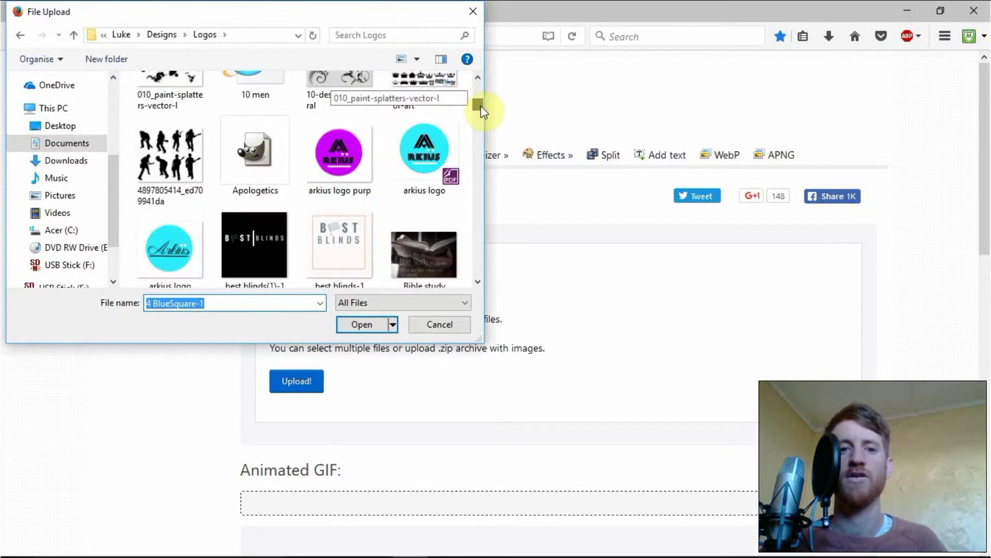
click(357, 173)
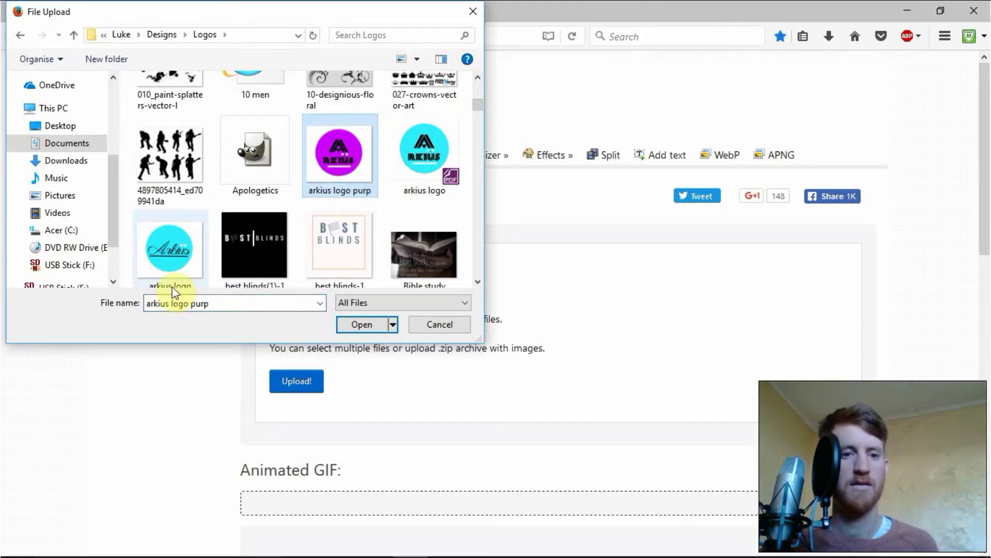
ctrl+click(173, 261)
ctrl+click(255, 247)
ctrl+click(331, 247)
click(479, 281)
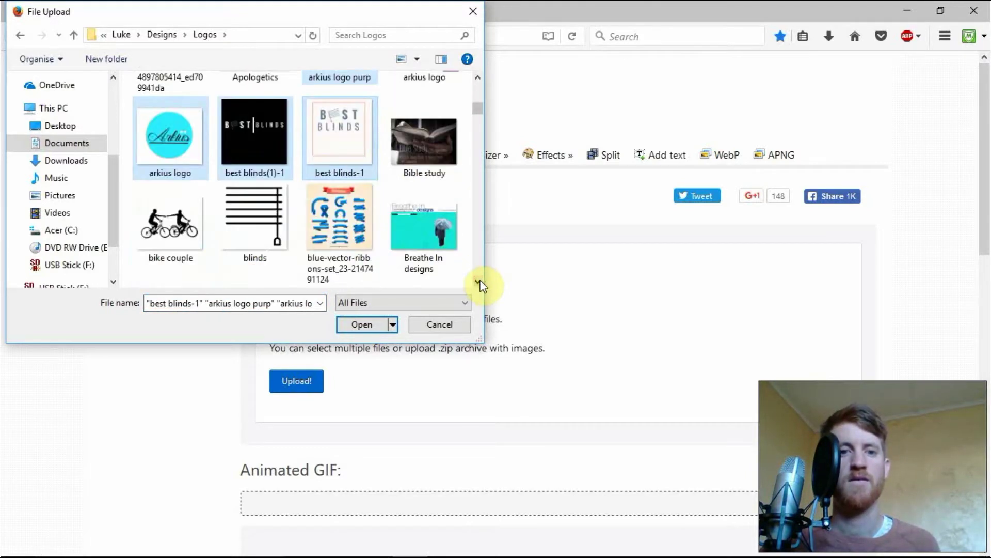
click(478, 282)
click(478, 281)
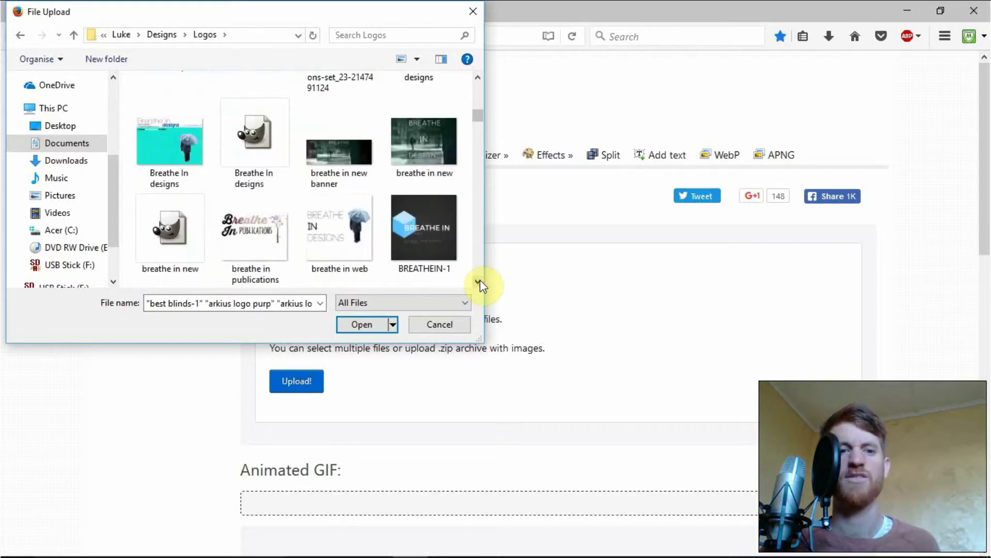
ctrl+click(432, 249)
Add home gate 3, home gate 2, home gate, impact youth design 3 and IY Black Writing, then confirm
click(478, 282)
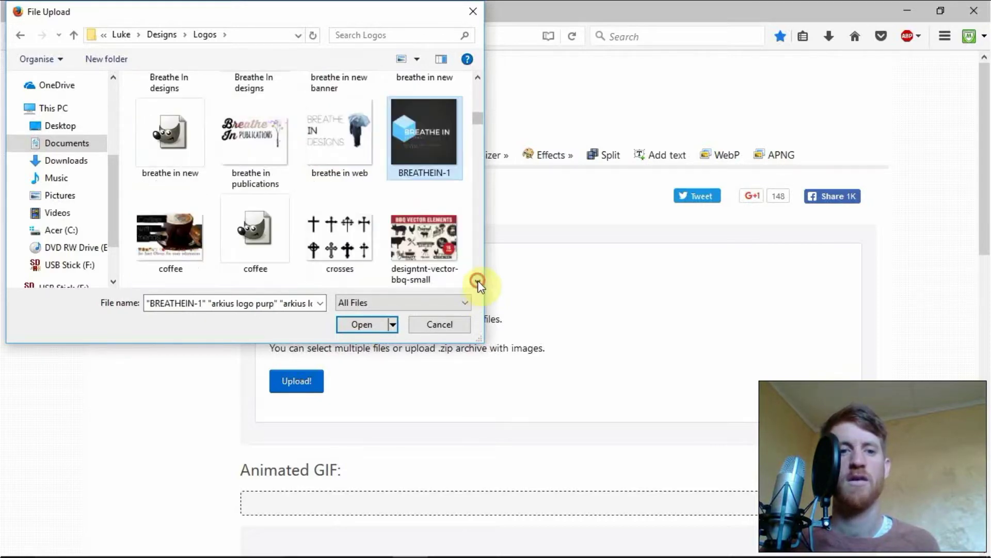
scroll(478, 280, down, 8)
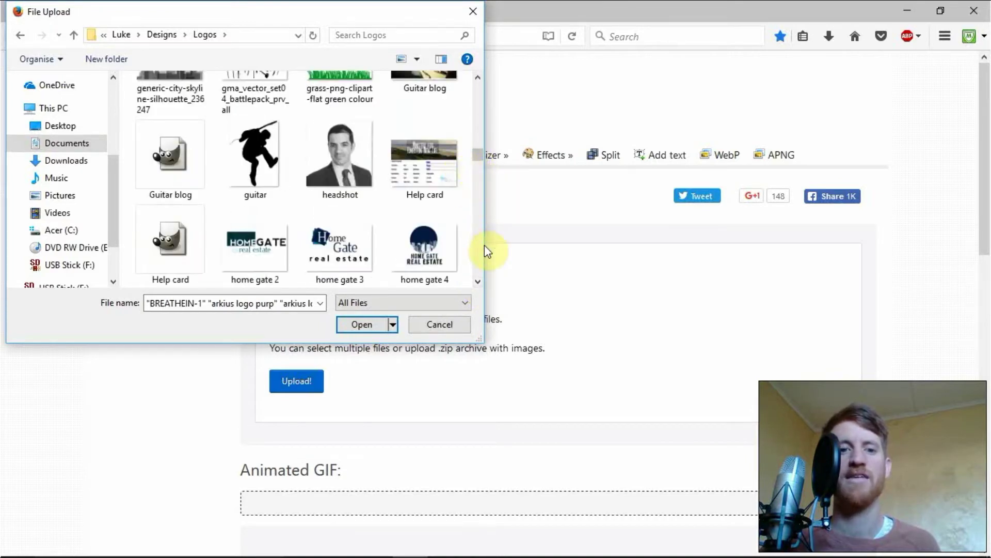
ctrl+click(363, 249)
ctrl+click(269, 253)
scroll(478, 281, down, 1)
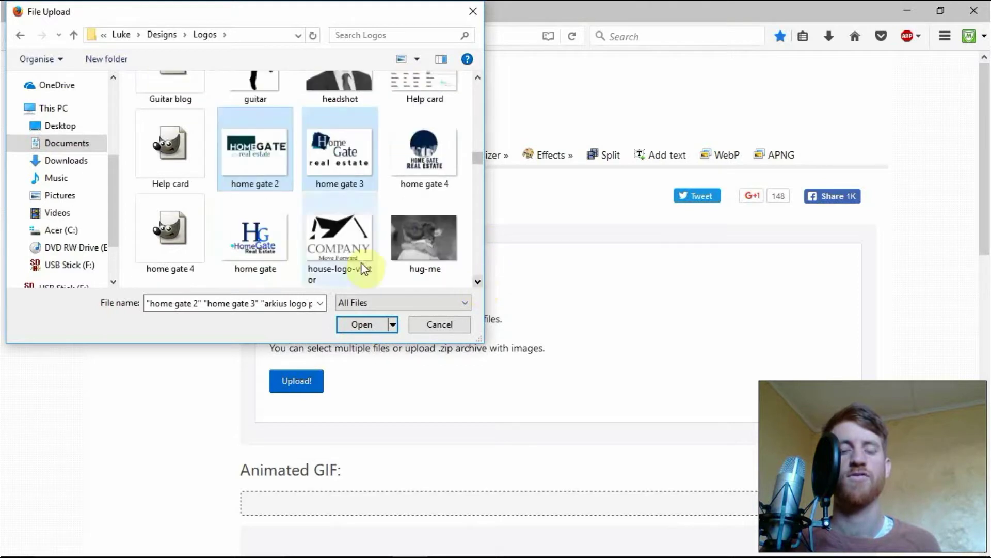
ctrl+click(269, 240)
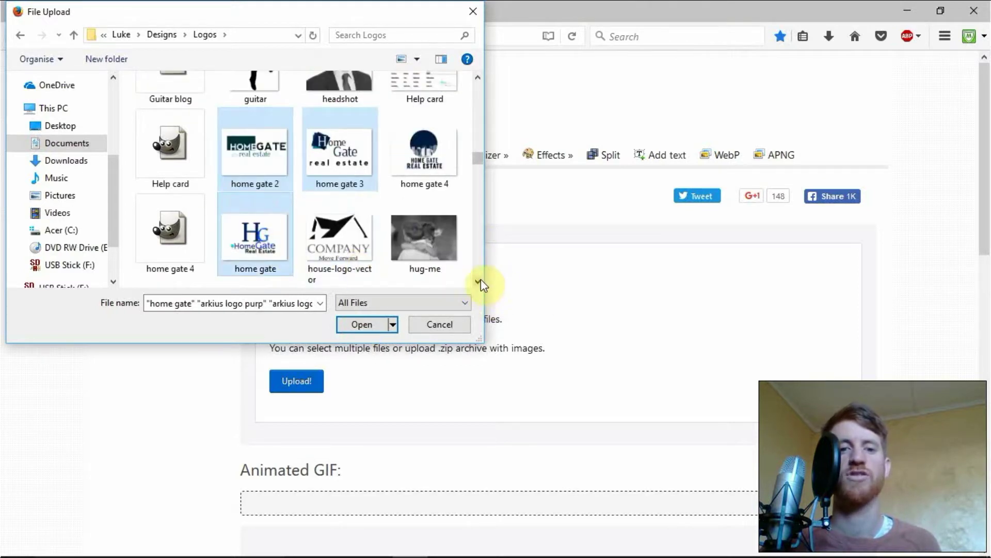
scroll(481, 281, down, 2)
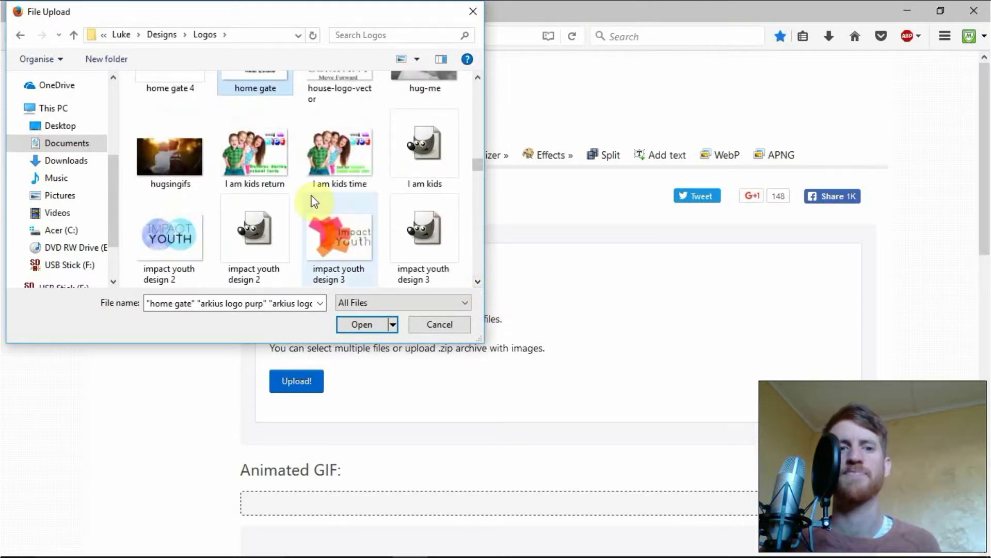
ctrl+click(345, 247)
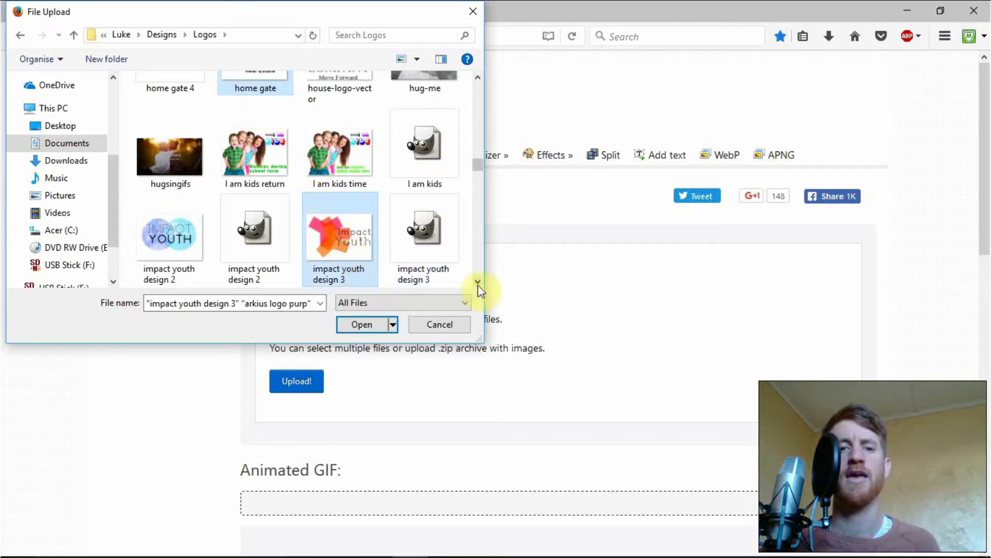
scroll(478, 283, down, 2)
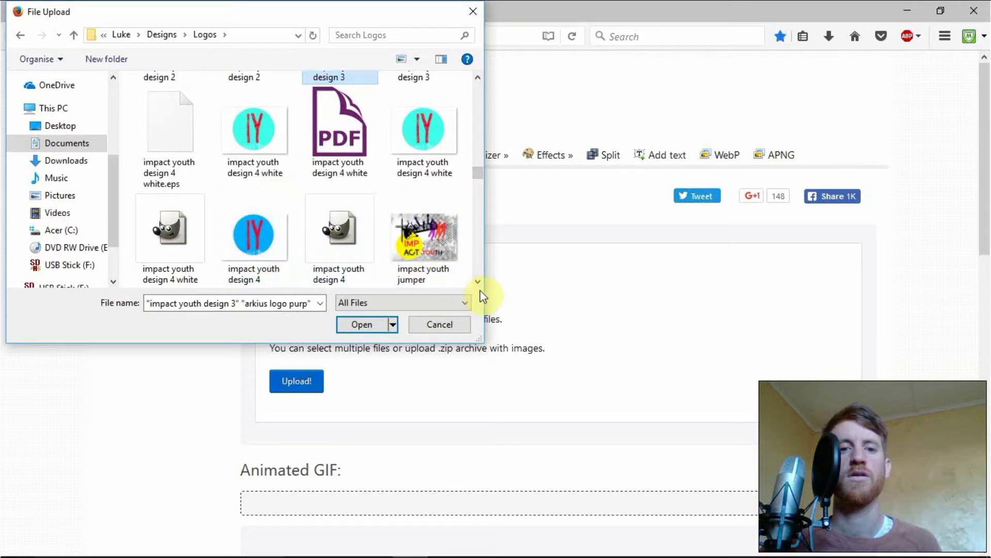
scroll(476, 280, down, 1)
scroll(475, 278, down, 1)
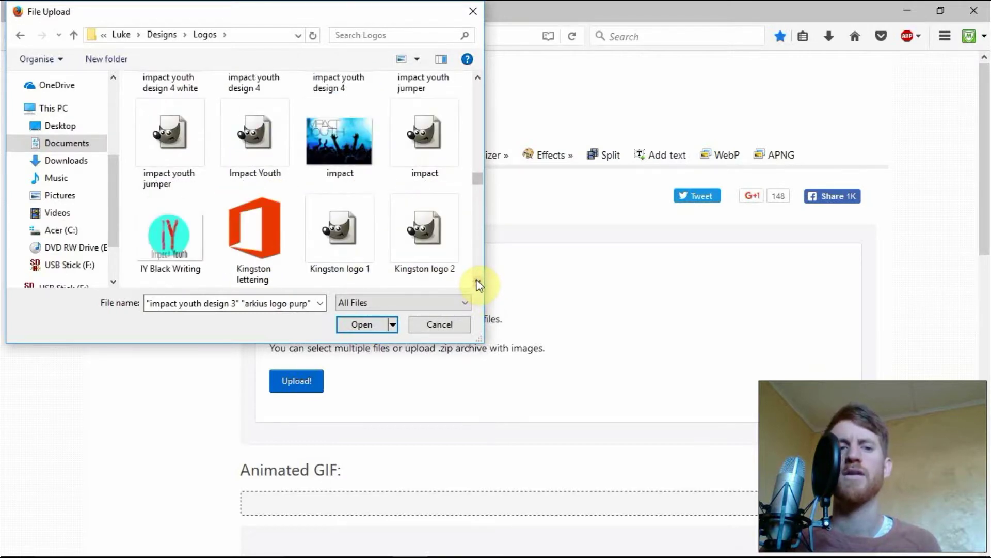
ctrl+click(178, 238)
click(364, 324)
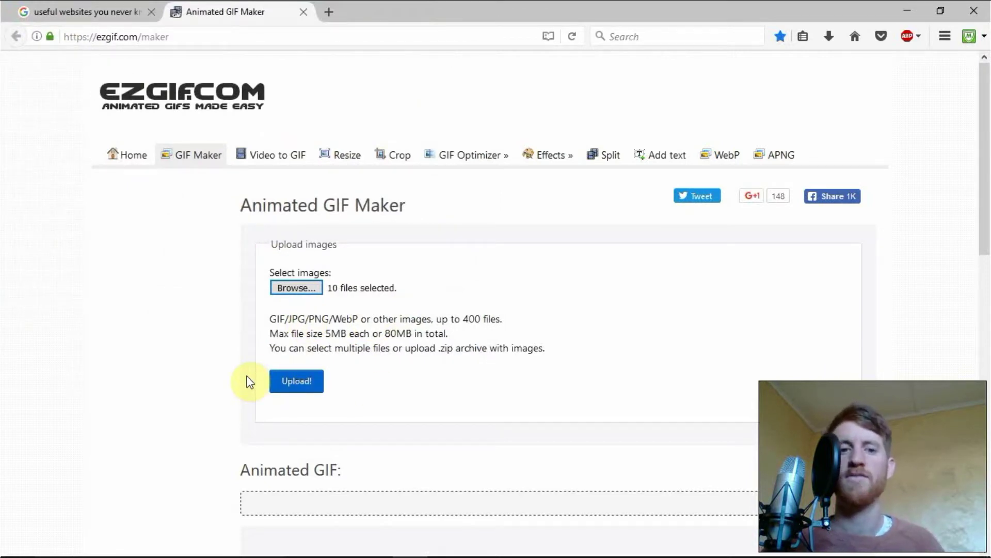
Upload the ten logos as frames and resize all frames to the smallest size
click(302, 381)
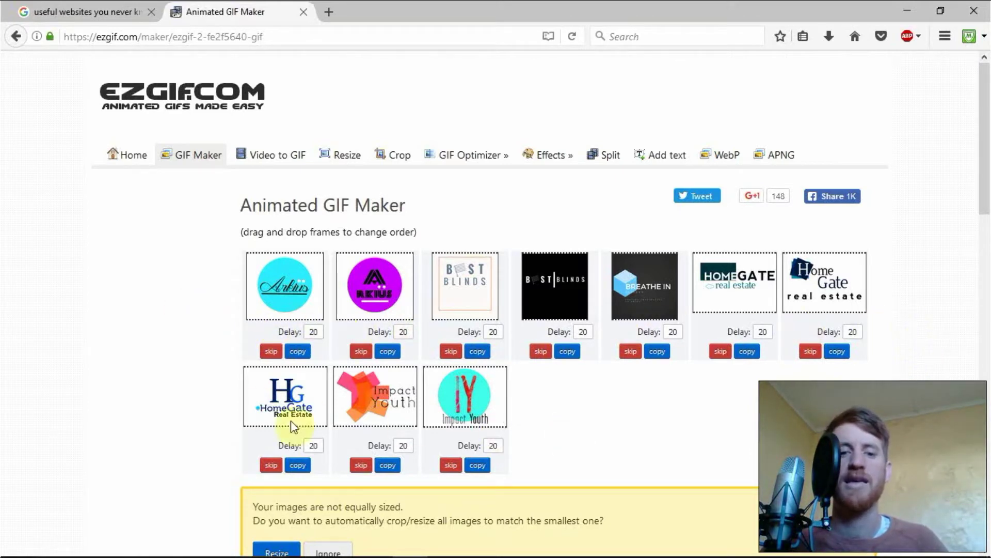
scroll(222, 367, down, 3)
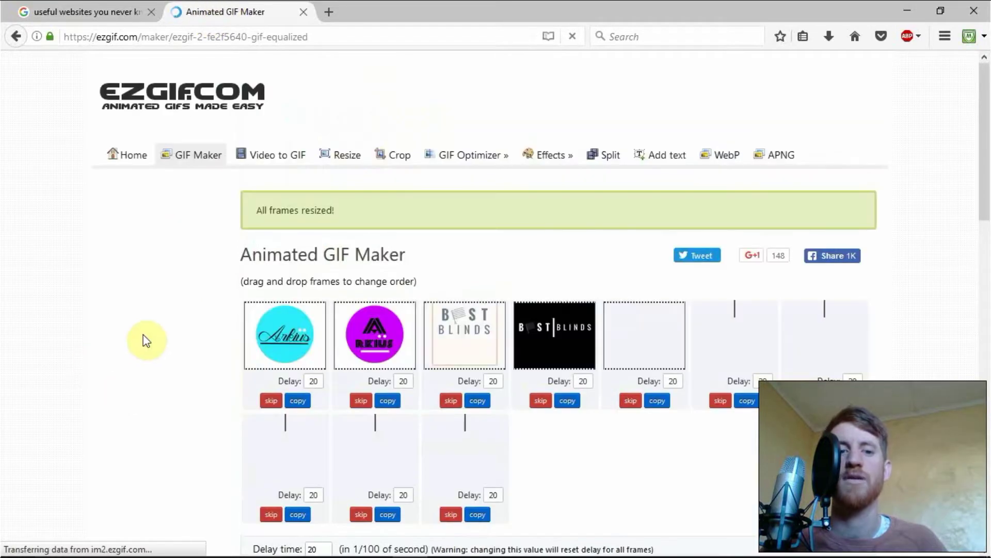
scroll(219, 303, down, 2)
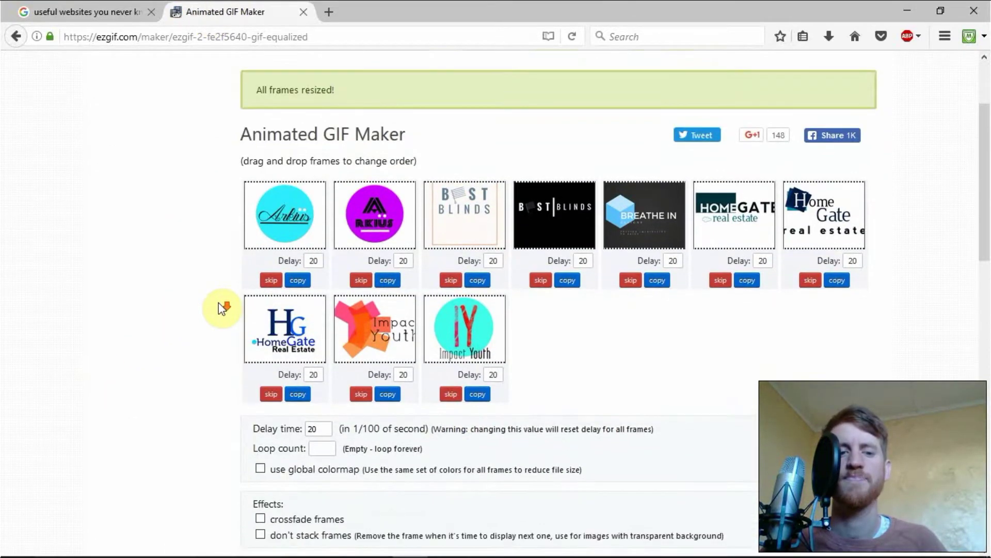
scroll(222, 307, down, 4)
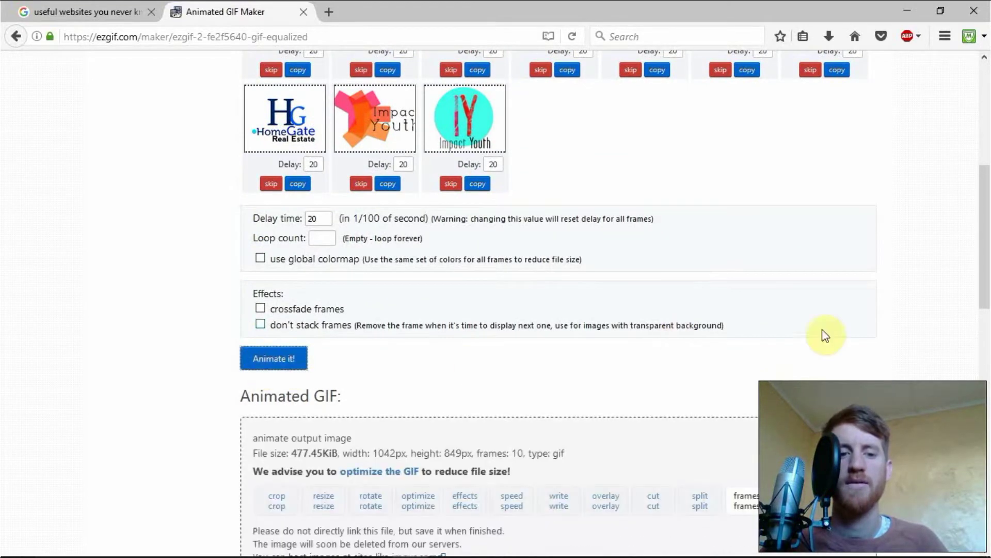
scroll(987, 344, down, 6)
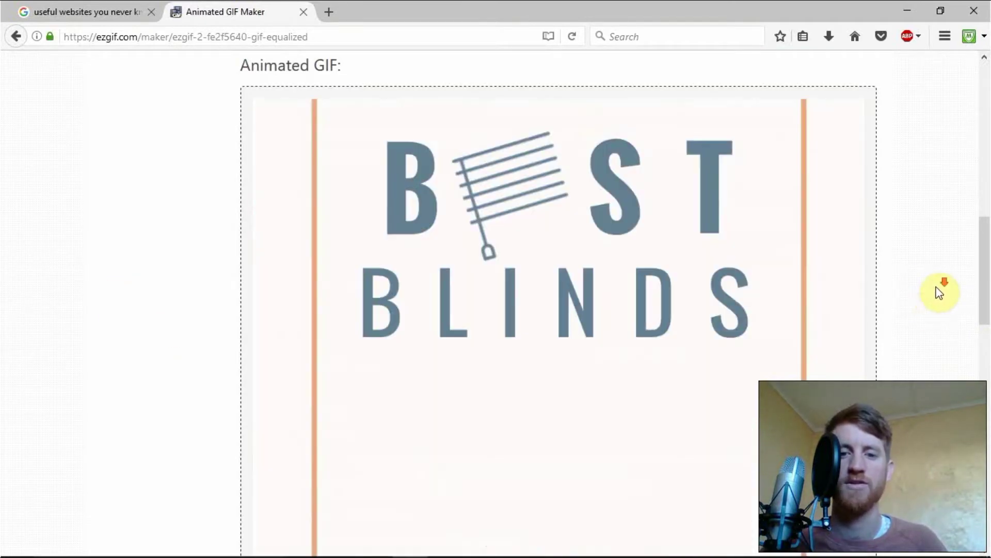
scroll(939, 290, down, 2)
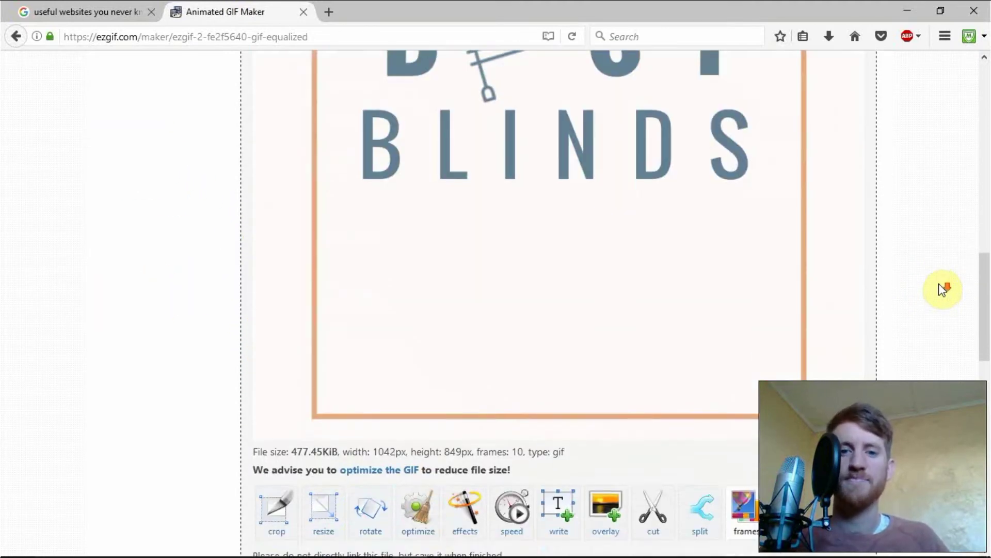
scroll(942, 290, up, 2)
scroll(942, 291, down, 2)
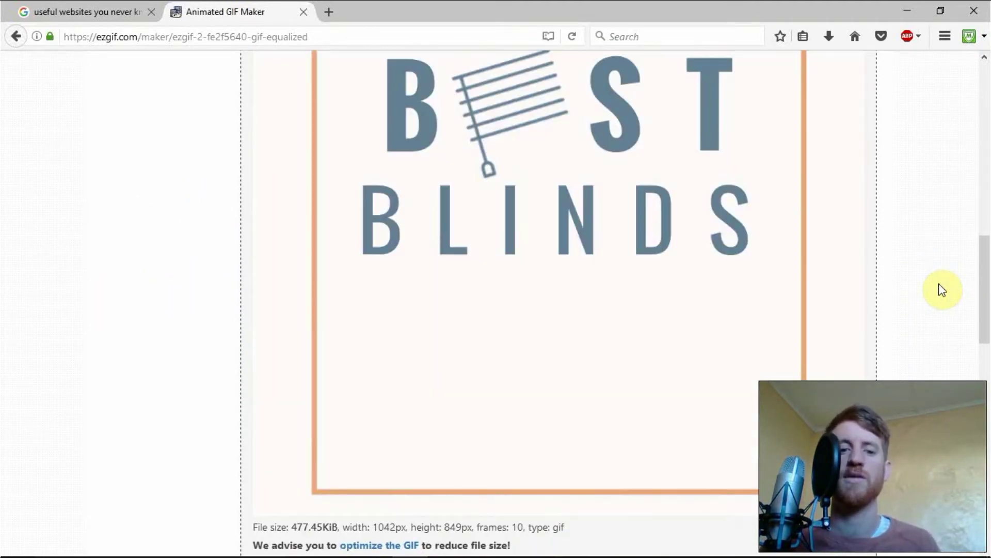
scroll(986, 277, up, 1)
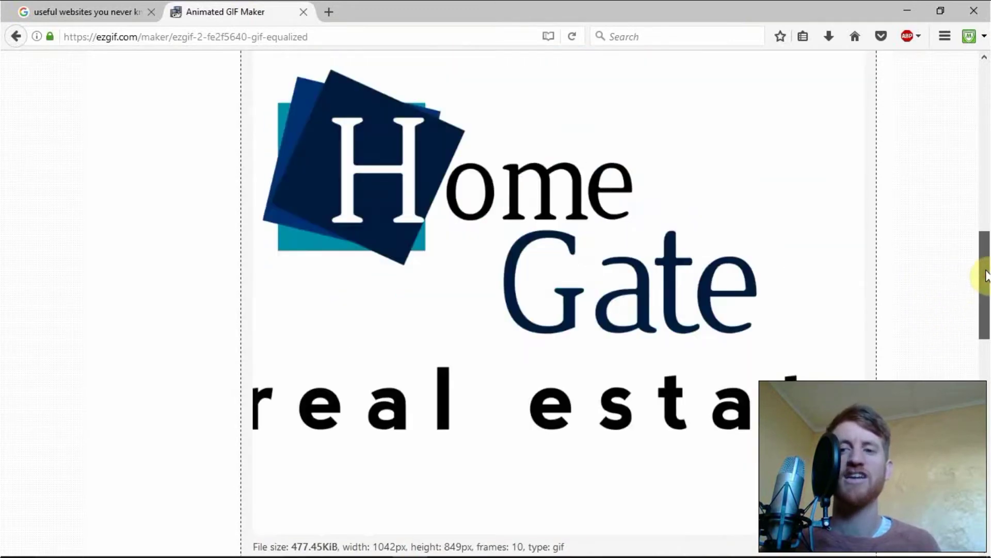
mouse_move(986, 277)
mouse_down()
mouse_move(985, 265)
mouse_move(984, 336)
mouse_move(986, 274)
mouse_up()
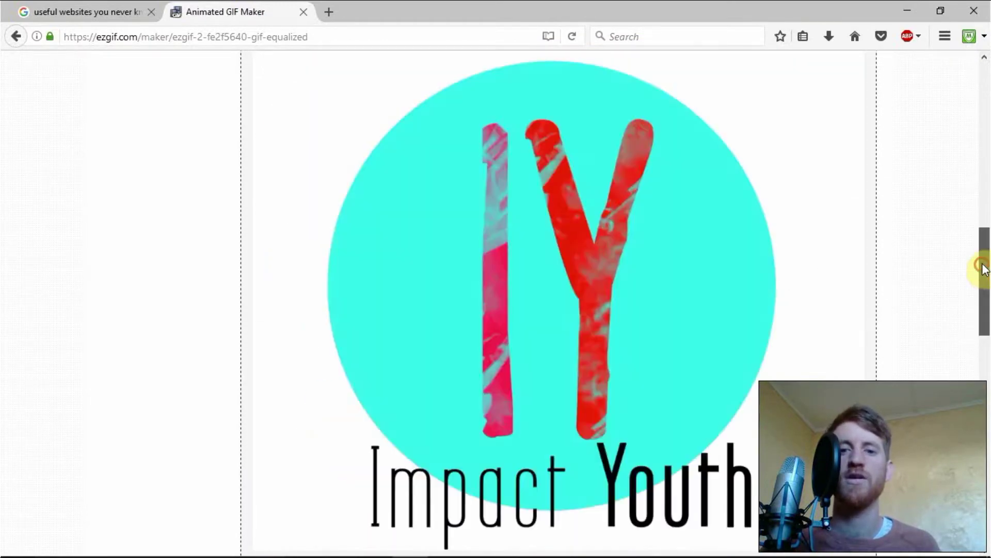
drag(983, 269, 987, 152)
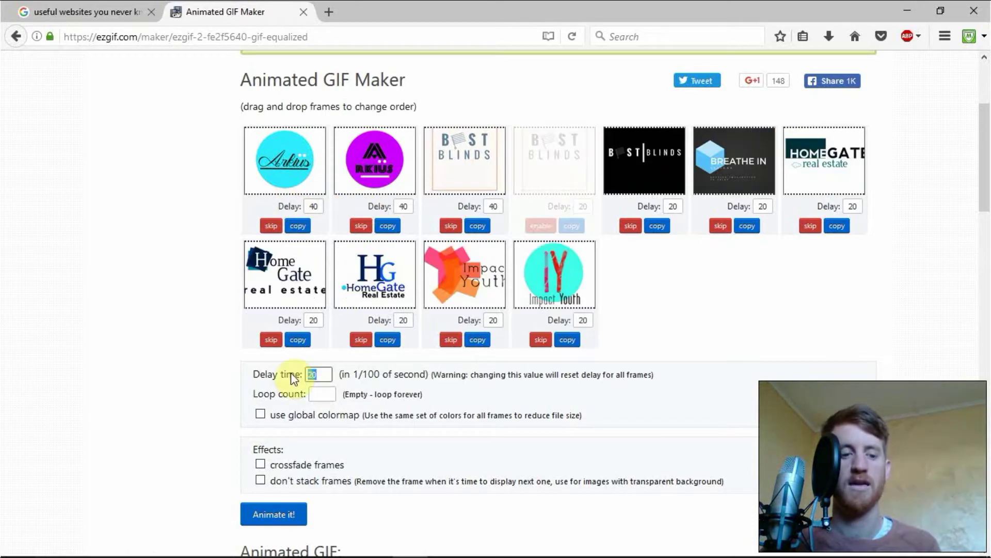
Set every frame's delay time to 40, regenerate the GIF, and review the new preview
text(40)
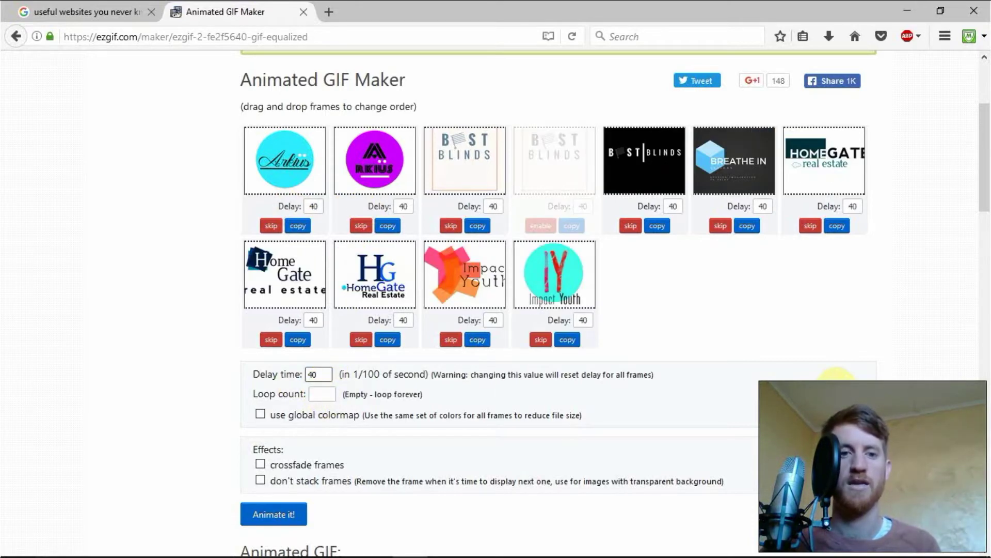
scroll(891, 361, down, 6)
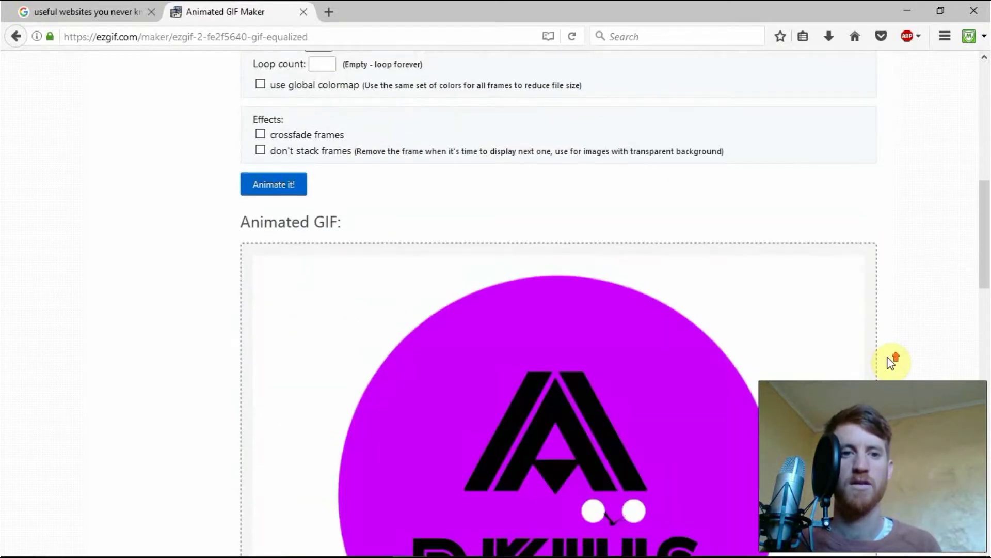
scroll(337, 364, up, 2)
scroll(362, 289, up, 2)
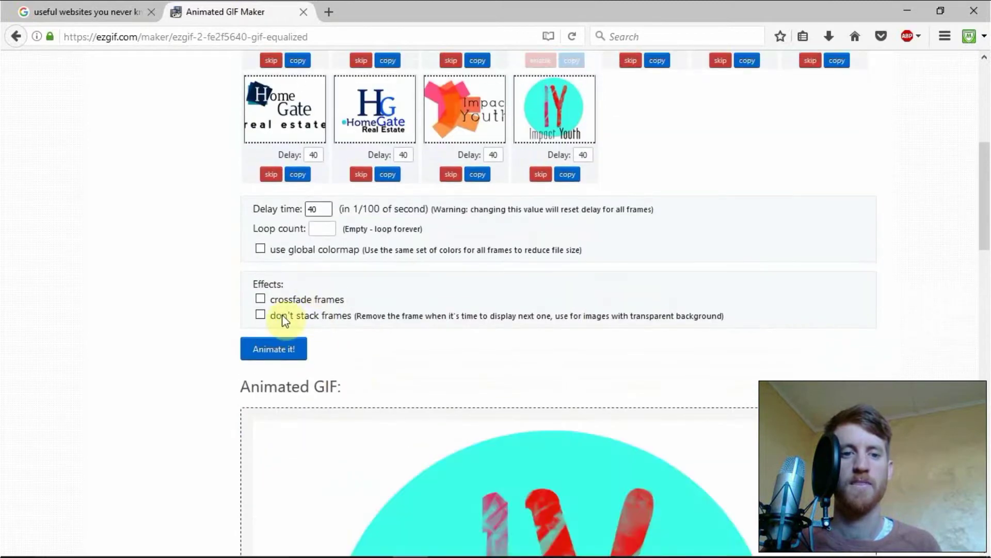
click(277, 345)
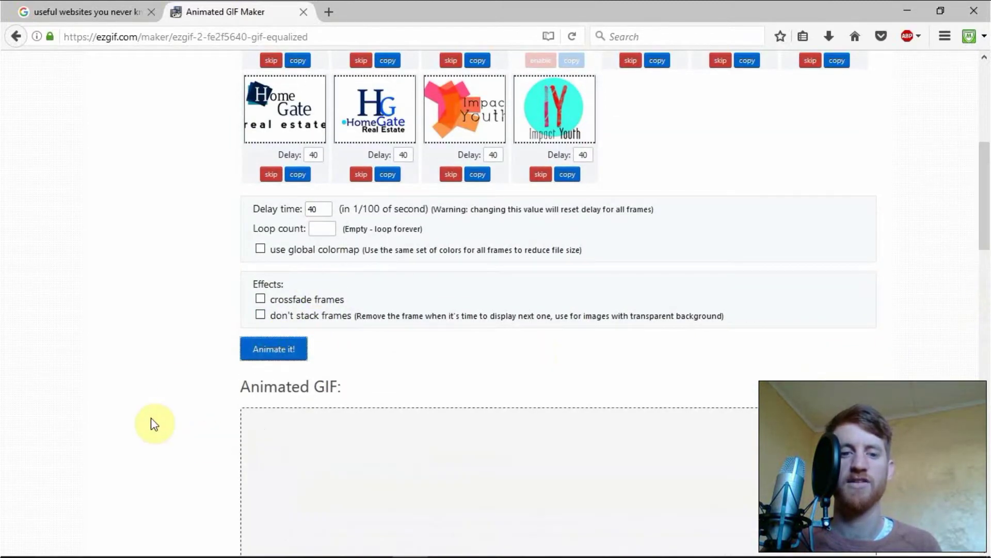
scroll(176, 388, down, 5)
scroll(192, 371, down, 2)
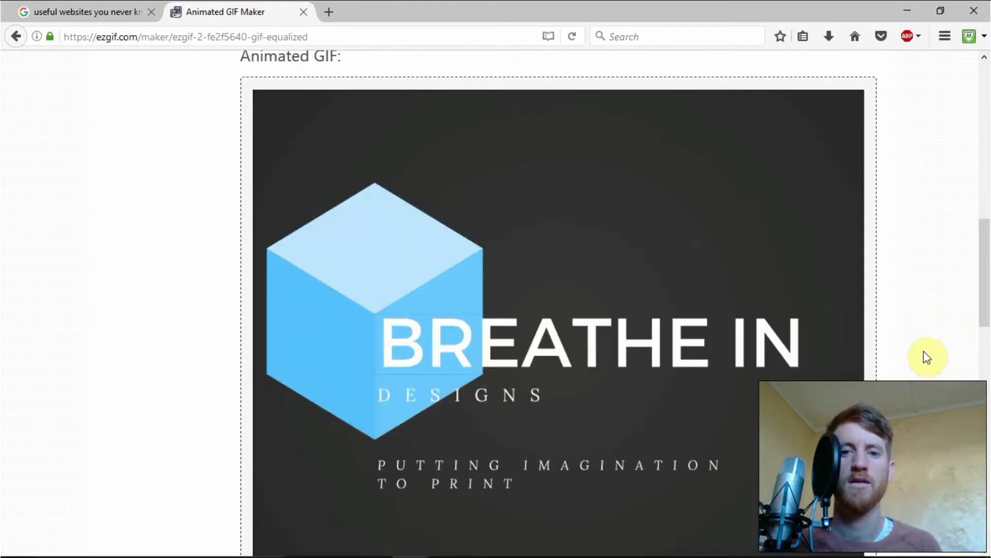
scroll(926, 356, down, 2)
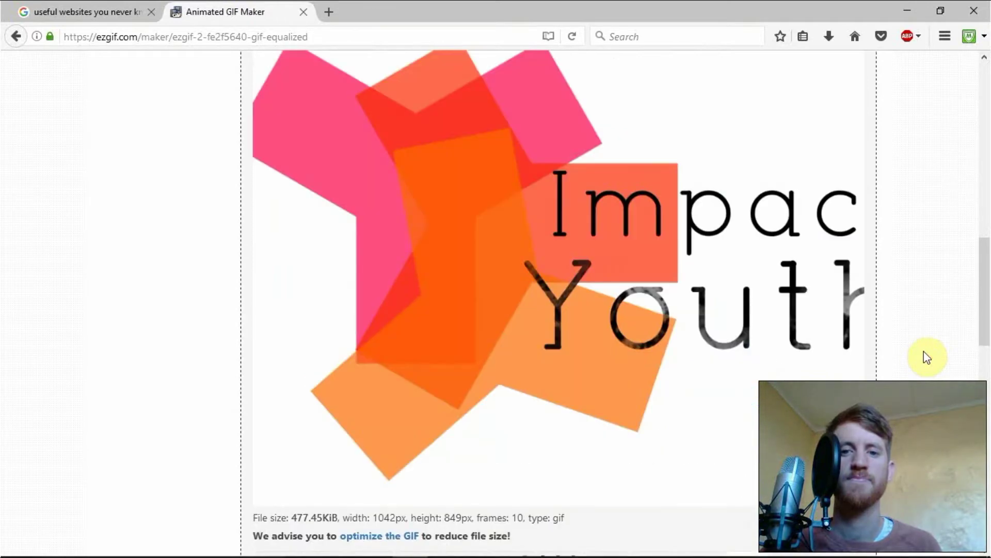
scroll(927, 356, down, 8)
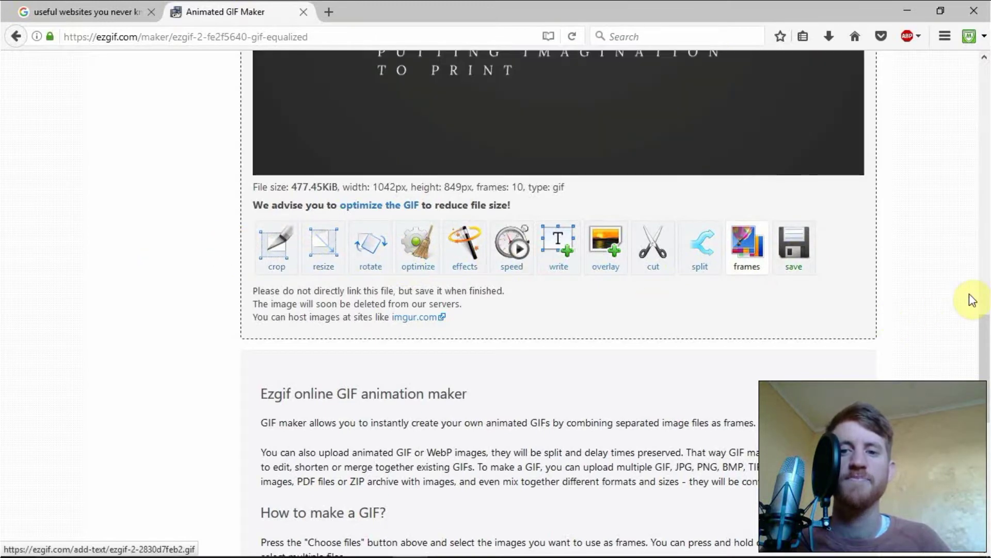
scroll(969, 299, up, 10)
scroll(975, 299, up, 9)
scroll(975, 299, up, 4)
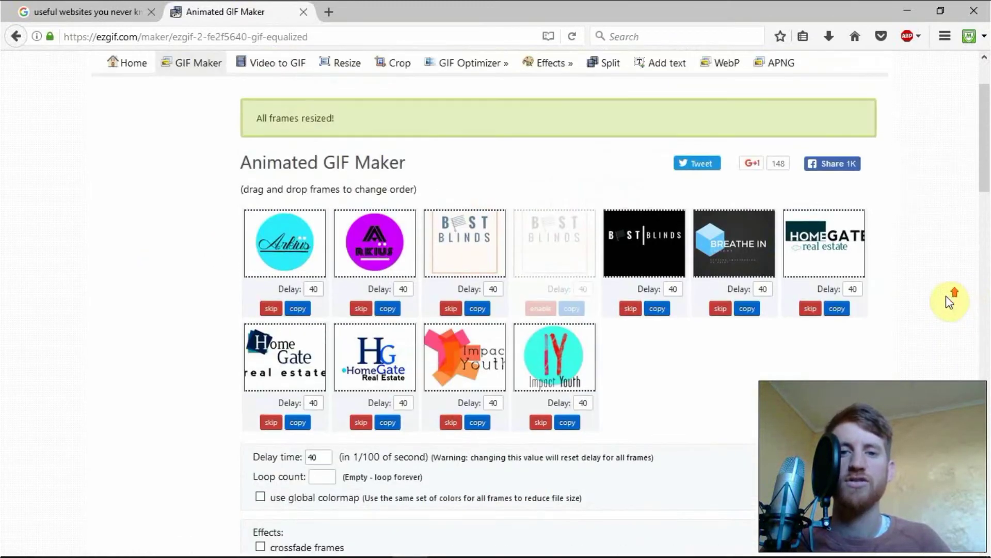
scroll(947, 299, down, 18)
scroll(945, 295, down, 3)
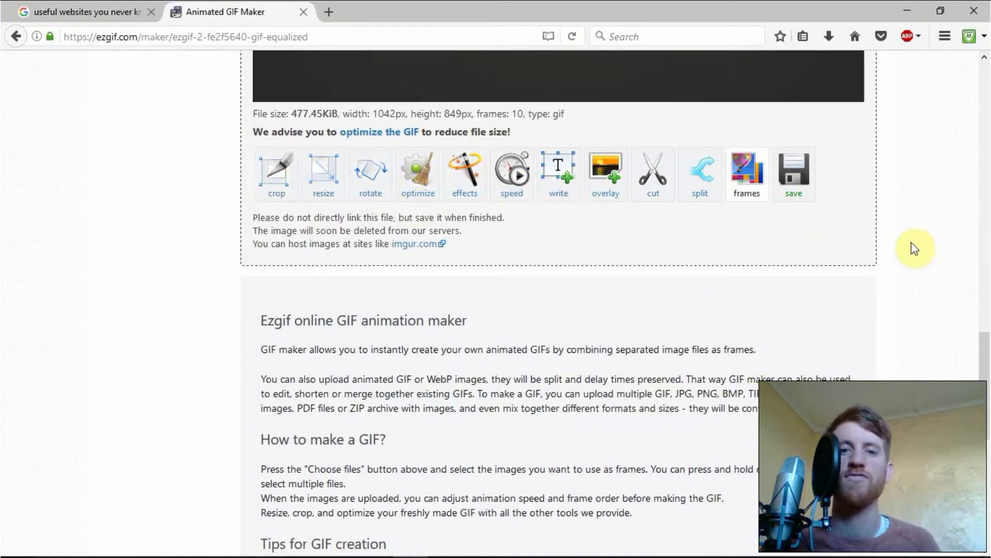
scroll(912, 243, up, 5)
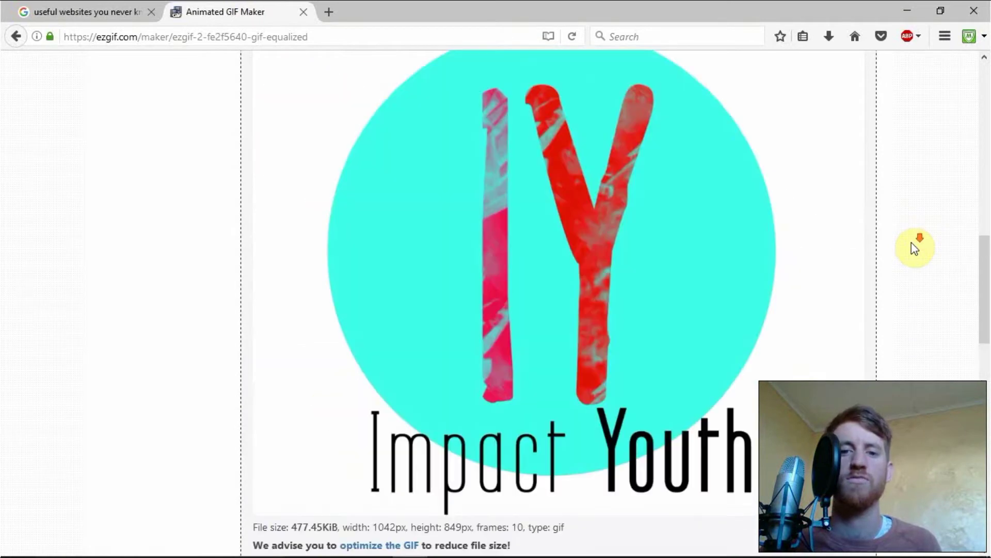
scroll(912, 242, up, 3)
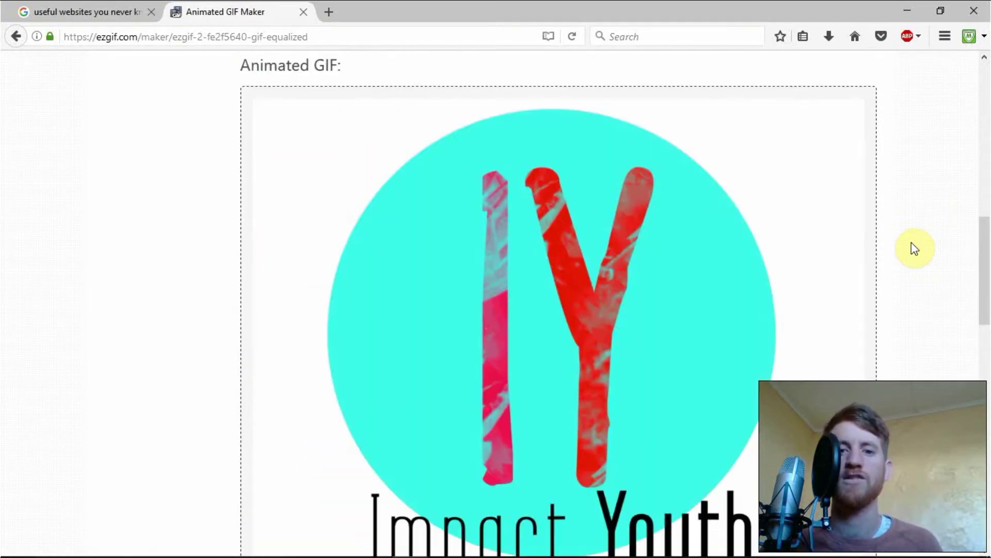
scroll(912, 243, down, 10)
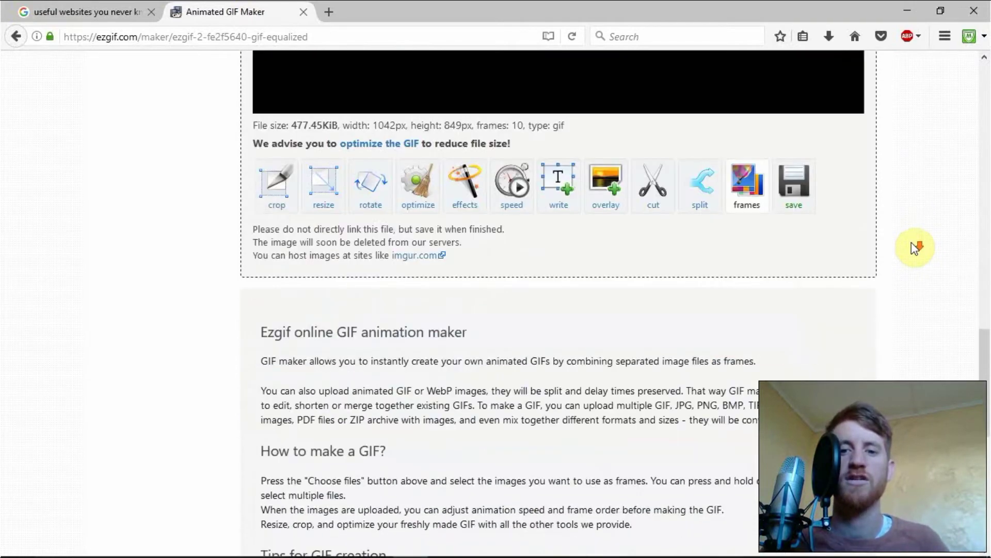
scroll(911, 243, down, 6)
scroll(912, 243, up, 10)
Save the slideshow as ezgif.com-gif-maker.gif and open it from the Downloads list
click(795, 228)
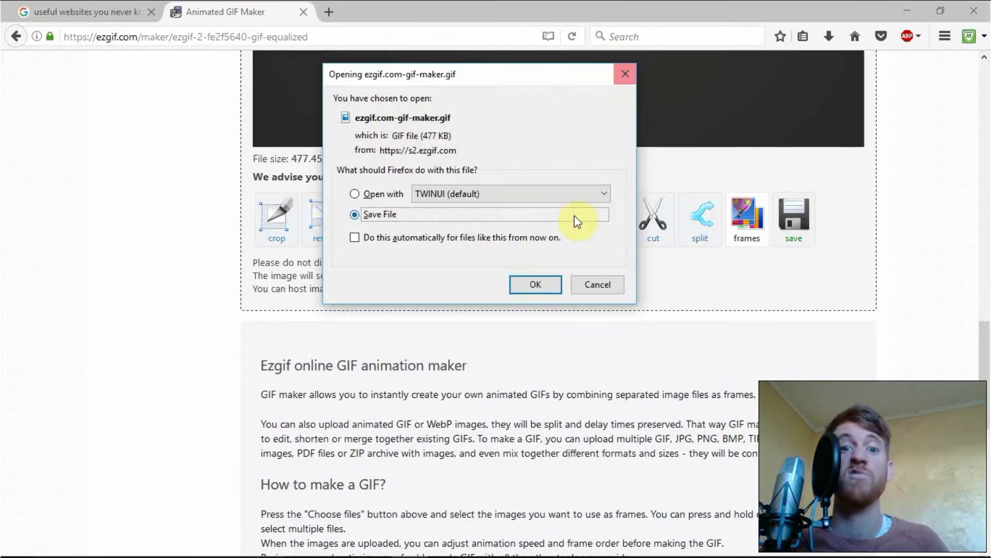
click(537, 285)
click(828, 36)
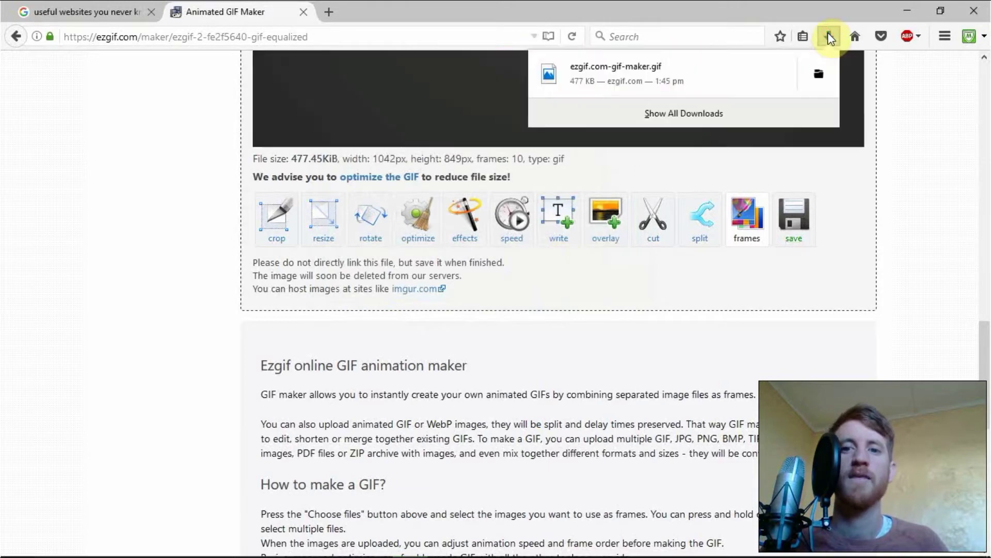
Open ezgif.com-gif-maker.gif in Photos to watch the 10-frame logo slideshow
click(671, 76)
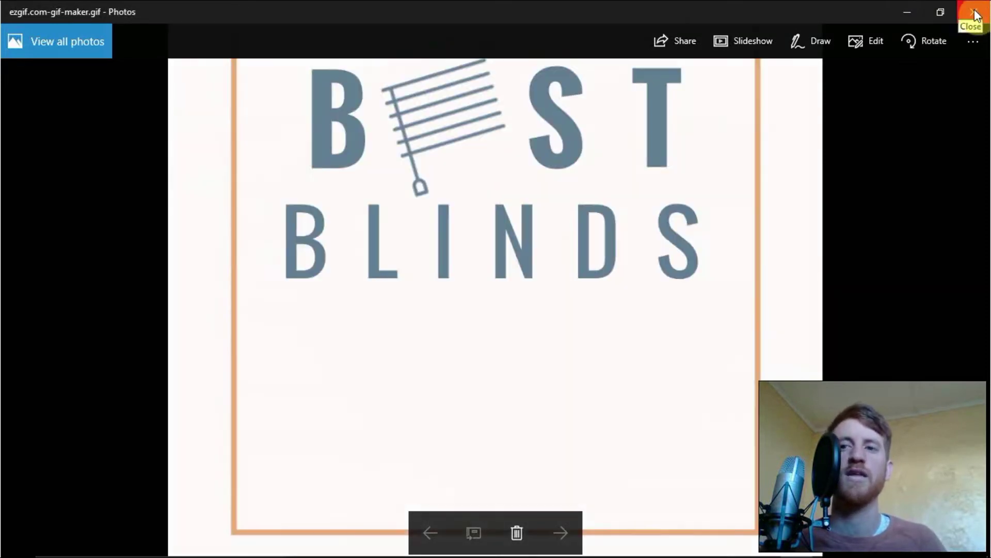
Close Photos and load WP_20160824_16_16_11_Pro from Videos > Beard Tech Channel into Video to GIF
click(976, 15)
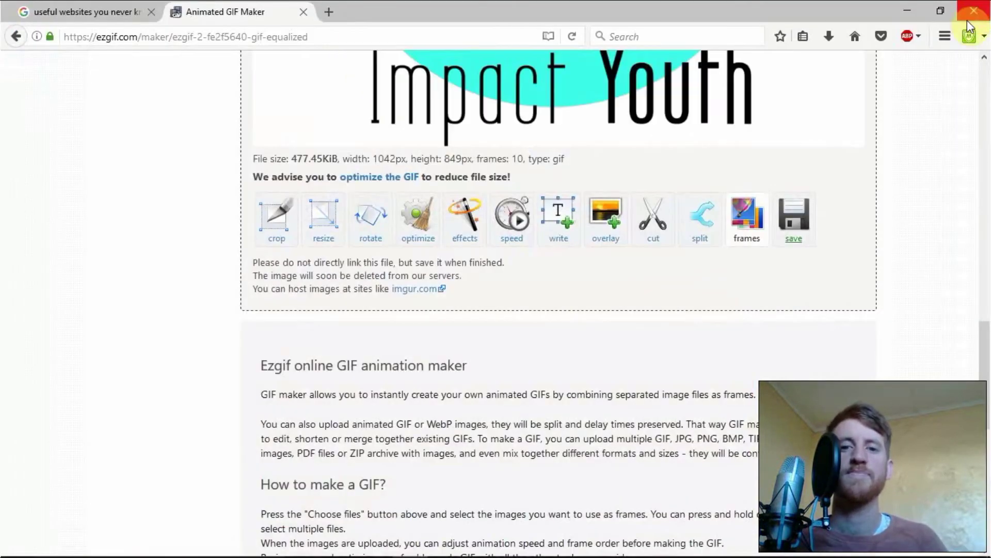
scroll(932, 324, up, 10)
scroll(931, 322, up, 1)
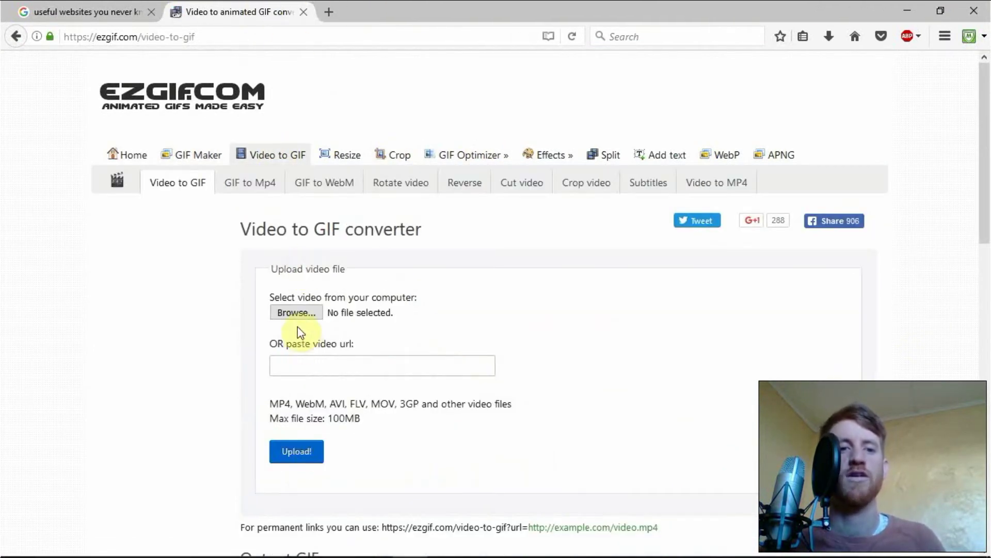
click(296, 312)
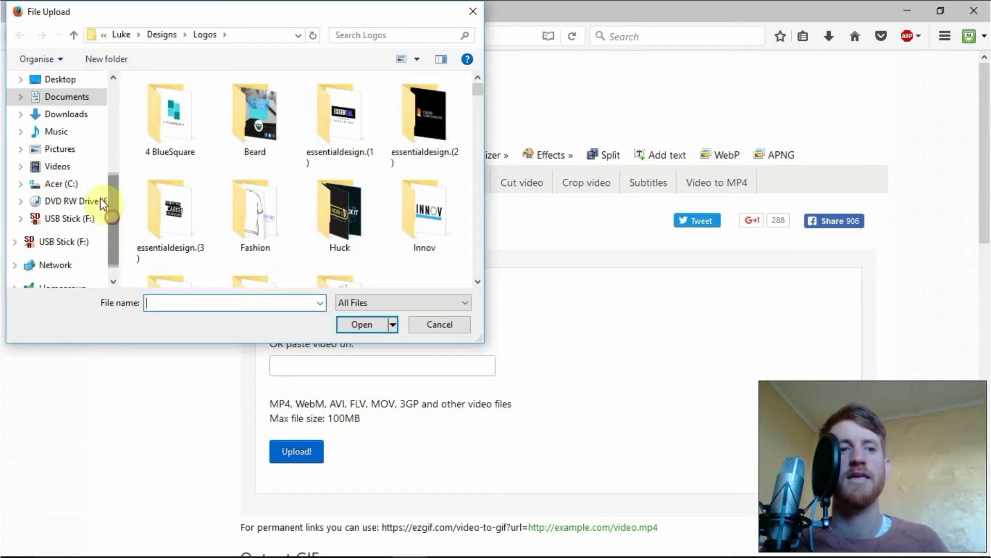
click(59, 166)
drag(479, 145, 488, 214)
double_click(283, 133)
click(329, 243)
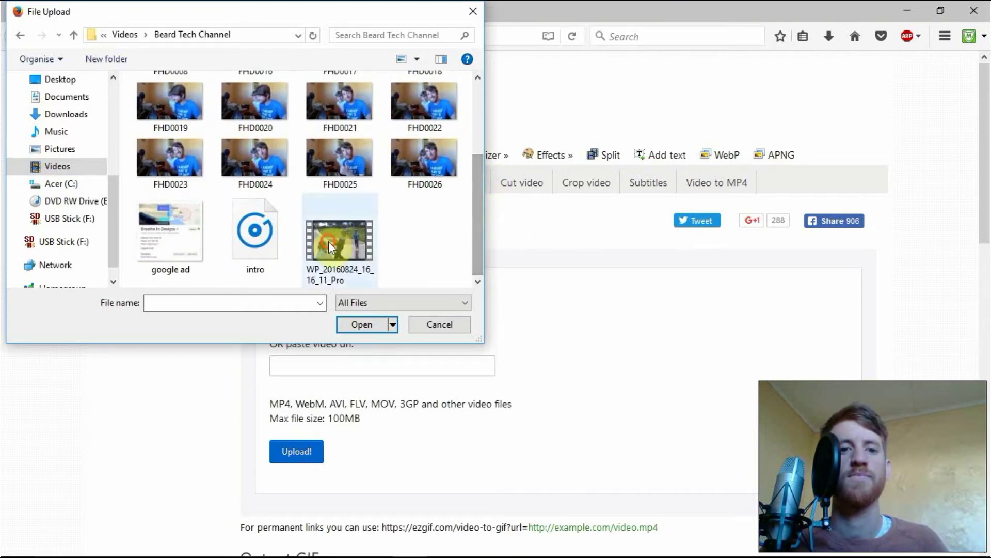
click(387, 325)
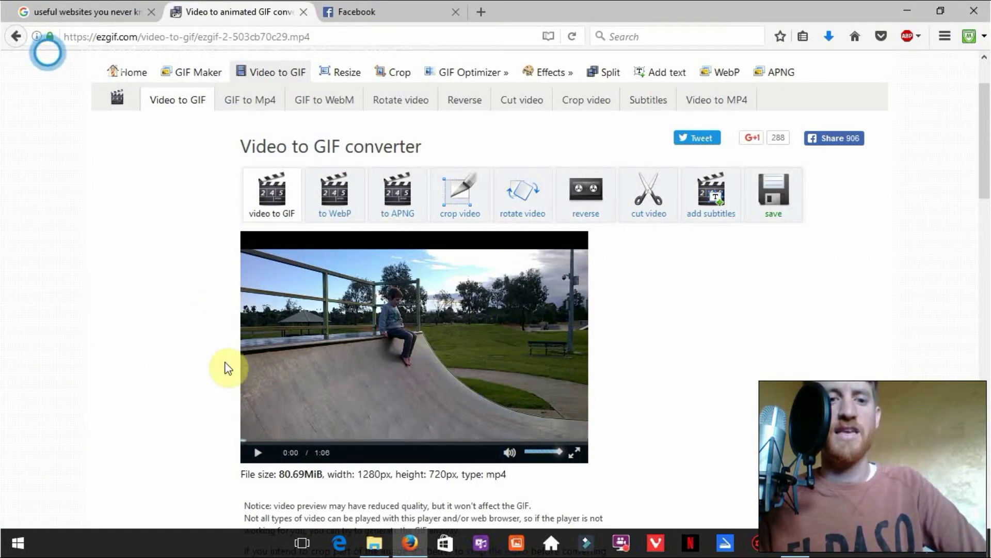
Save the 101-frame 600×338 skate-park GIF as ezgif.com-video-to-gif.gif and verify it in Downloads
scroll(227, 369, down, 3)
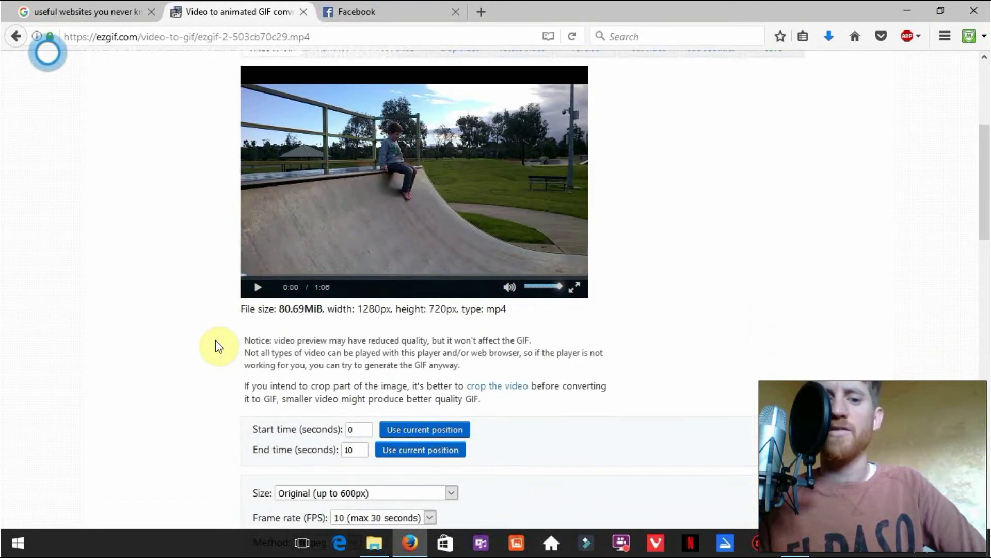
scroll(217, 343, down, 2)
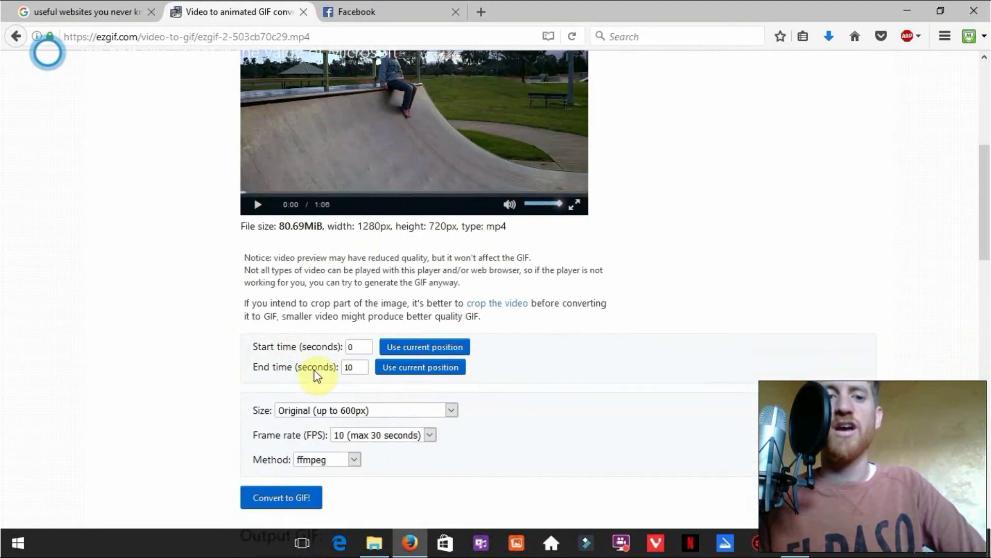
scroll(221, 370, down, 5)
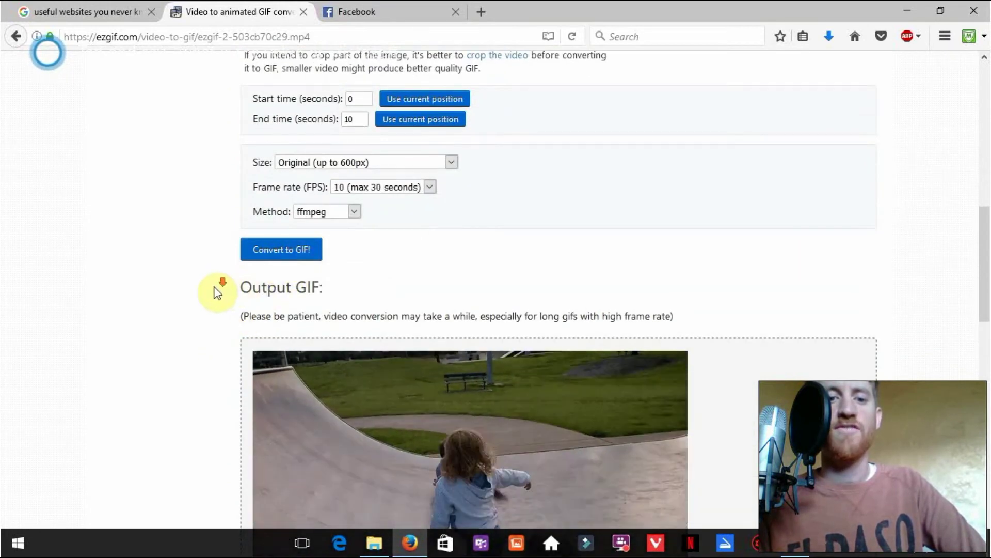
scroll(222, 288, down, 5)
scroll(227, 289, up, 10)
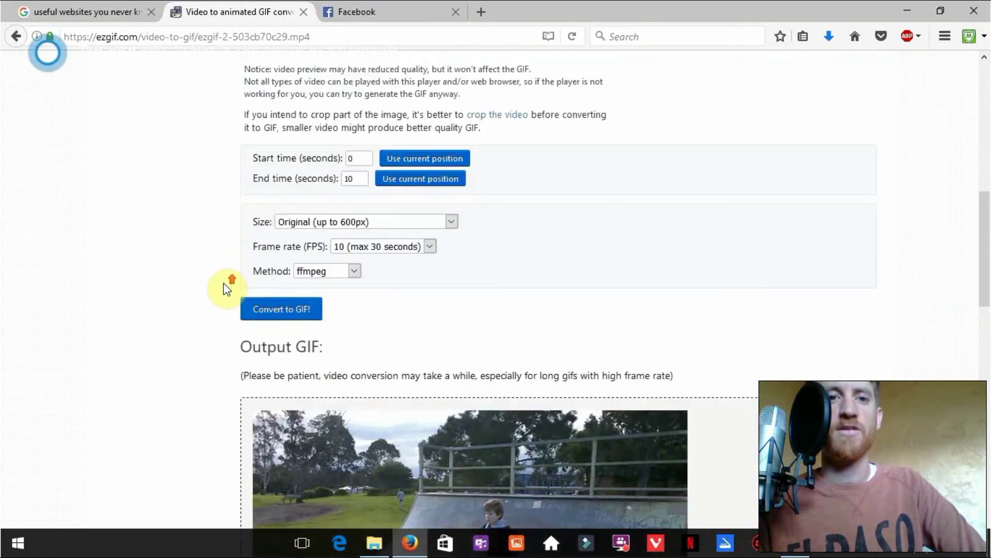
scroll(227, 288, down, 7)
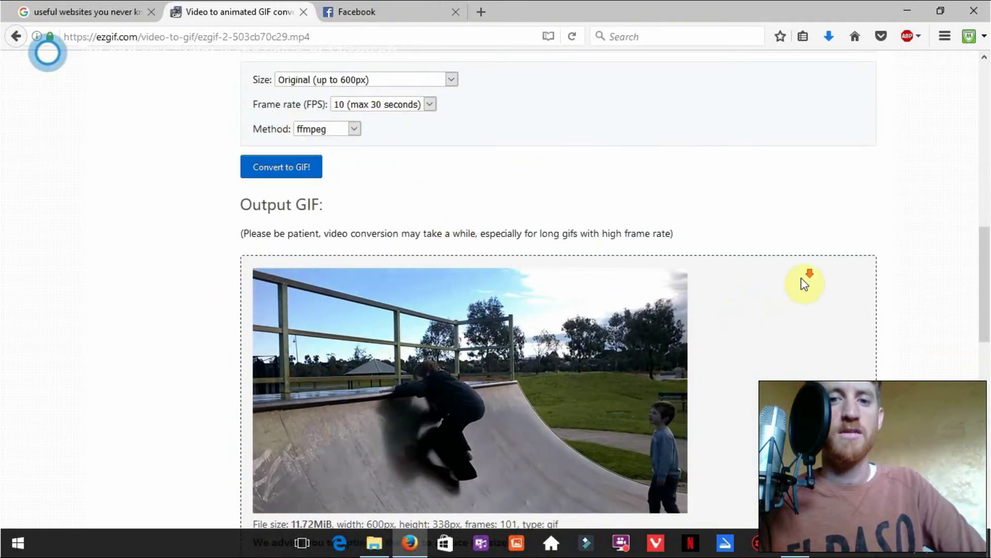
scroll(800, 283, down, 3)
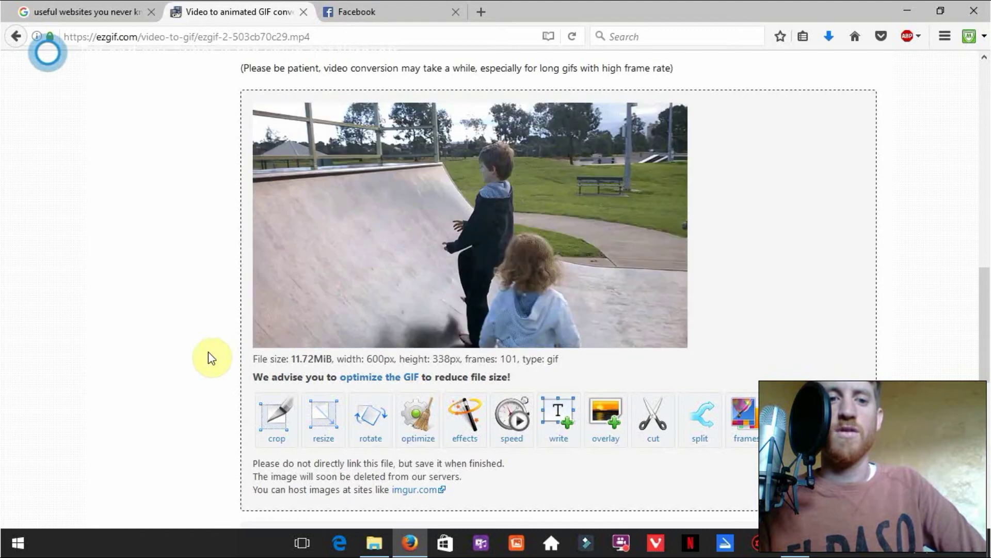
scroll(905, 353, down, 1)
scroll(905, 354, down, 3)
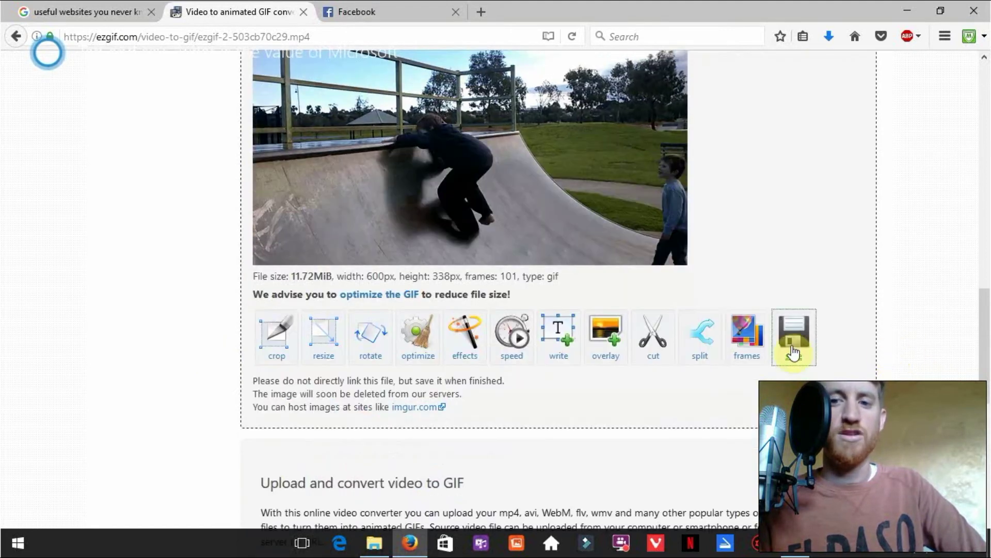
click(793, 336)
click(830, 35)
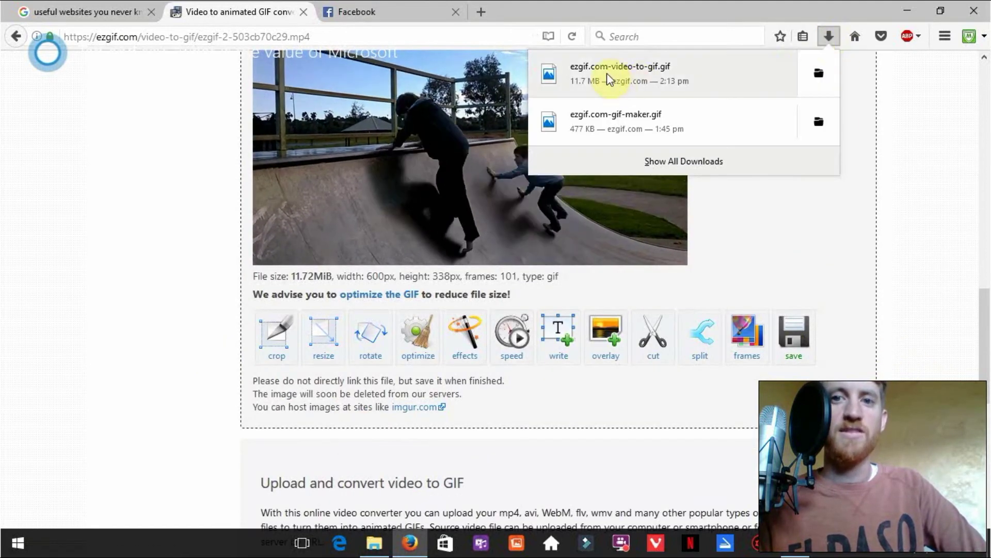
click(828, 37)
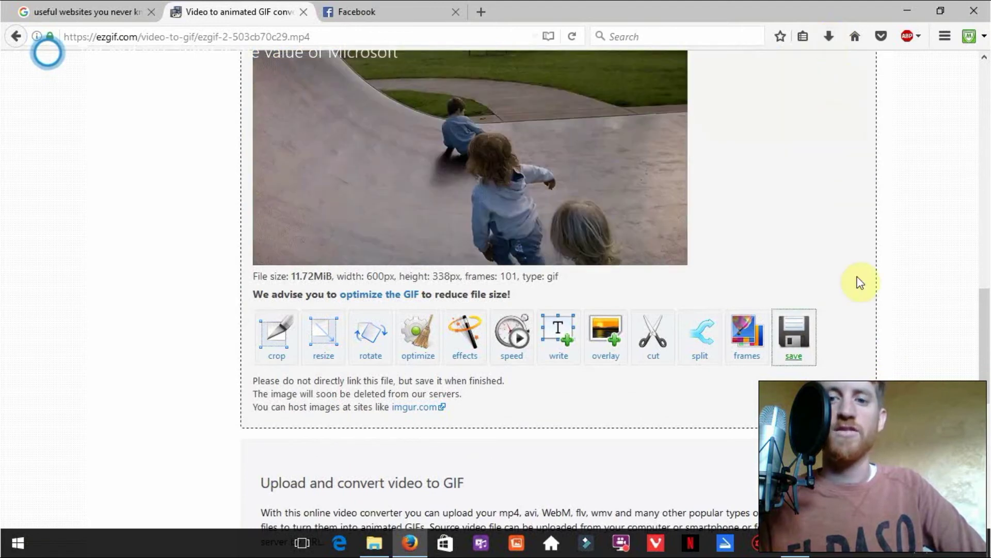
scroll(896, 304, down, 3)
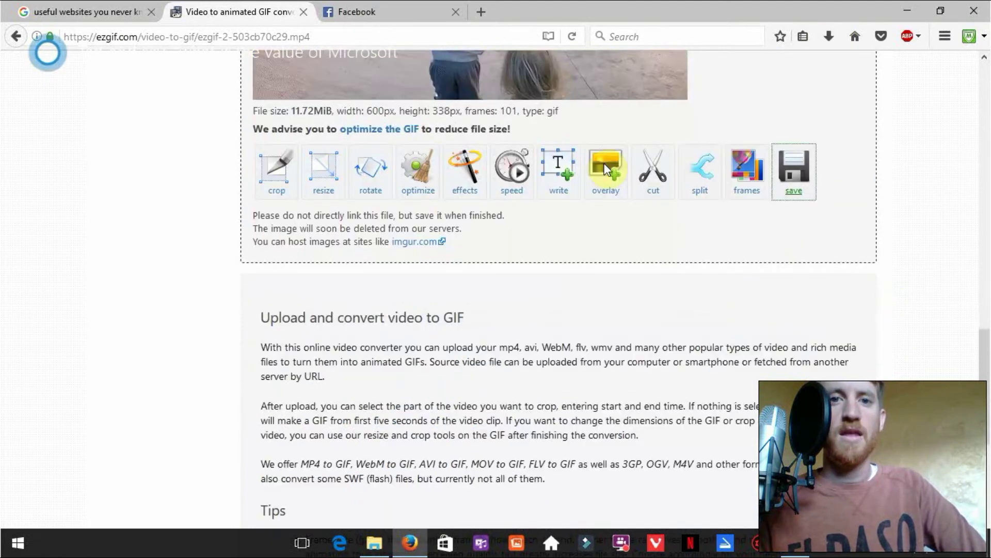
Go to giphy.com in a new browser tab
click(483, 12)
text(giphy.com/)
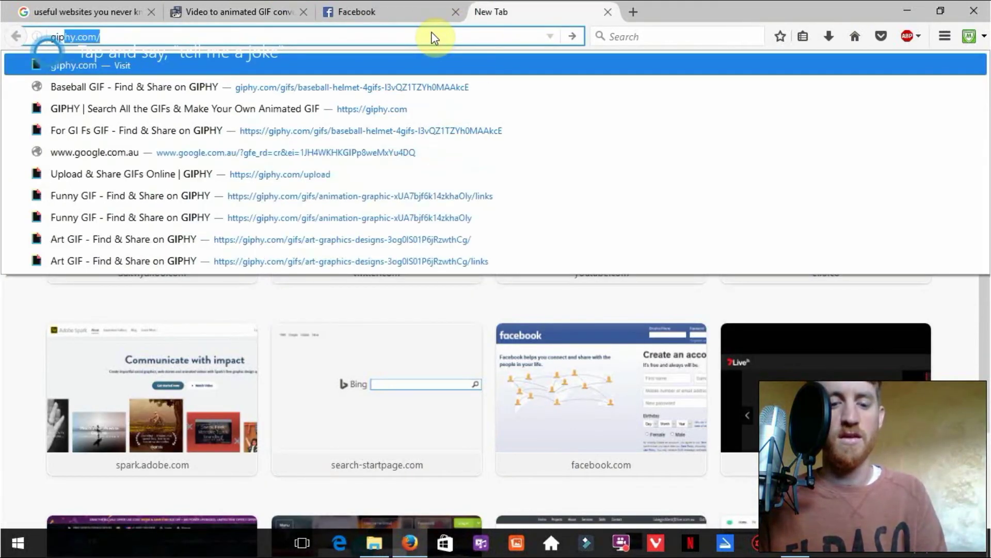
key(Return)
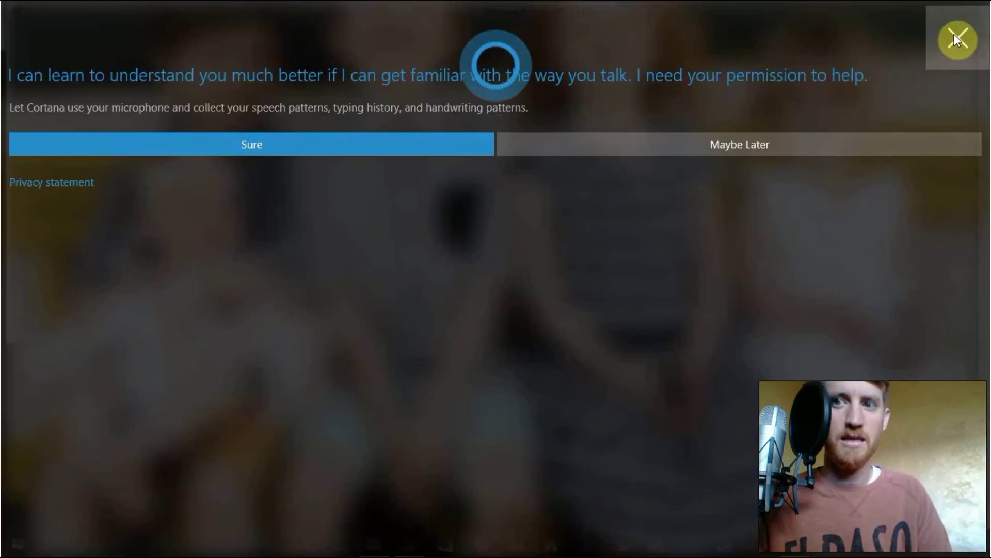
Attach ezgif.com-gif-maker.gif from Downloads to the Giphy upload page
click(956, 39)
click(365, 32)
text(ez)
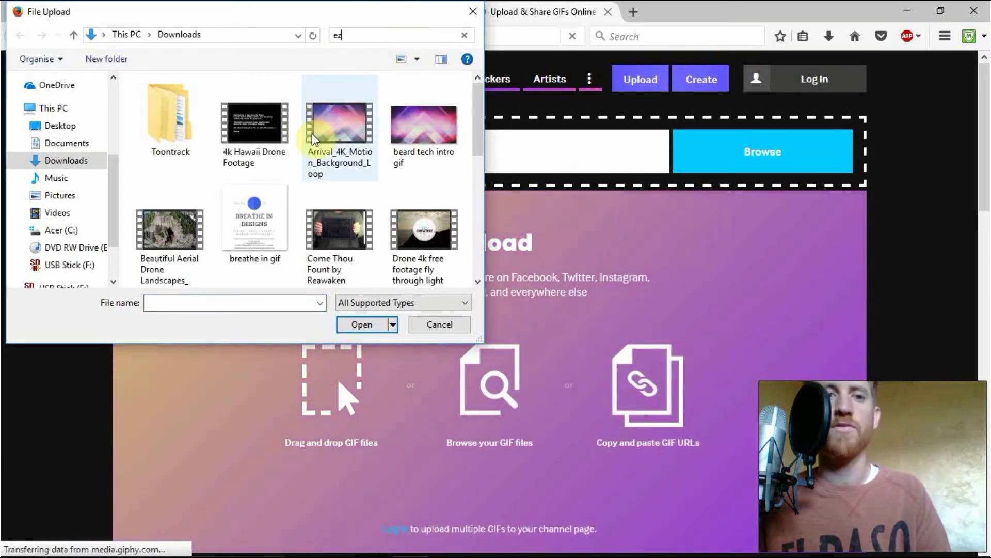
click(256, 147)
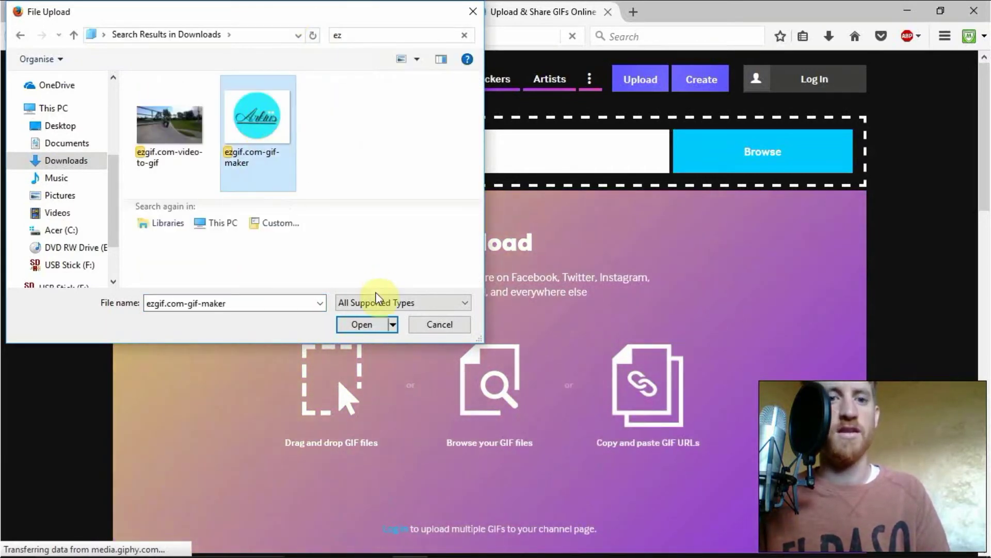
click(361, 324)
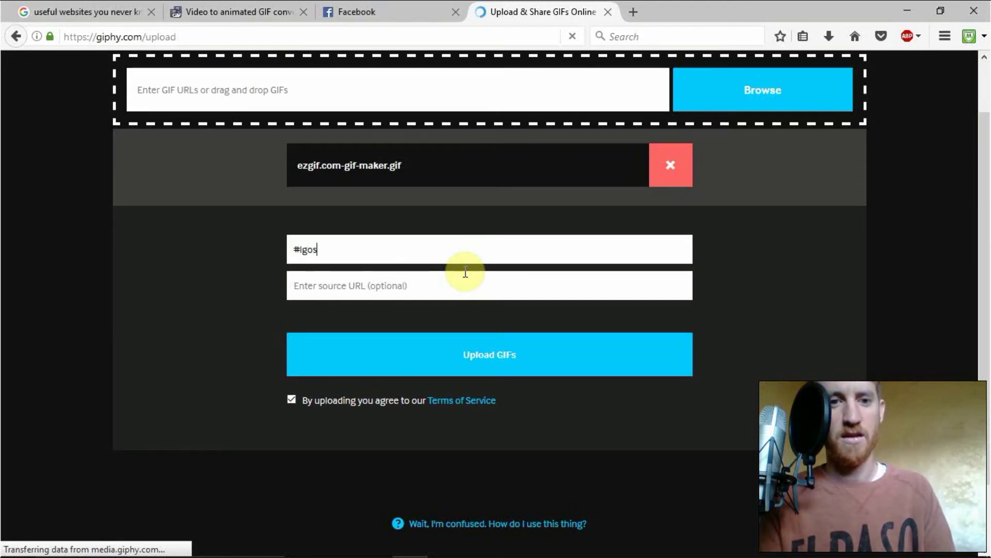
Paste in the remaining tags and upload the logo slideshow GIF to Giphy
text(logos, #designs, #graphics, #type, #flash, #graphicdesign)
click(499, 359)
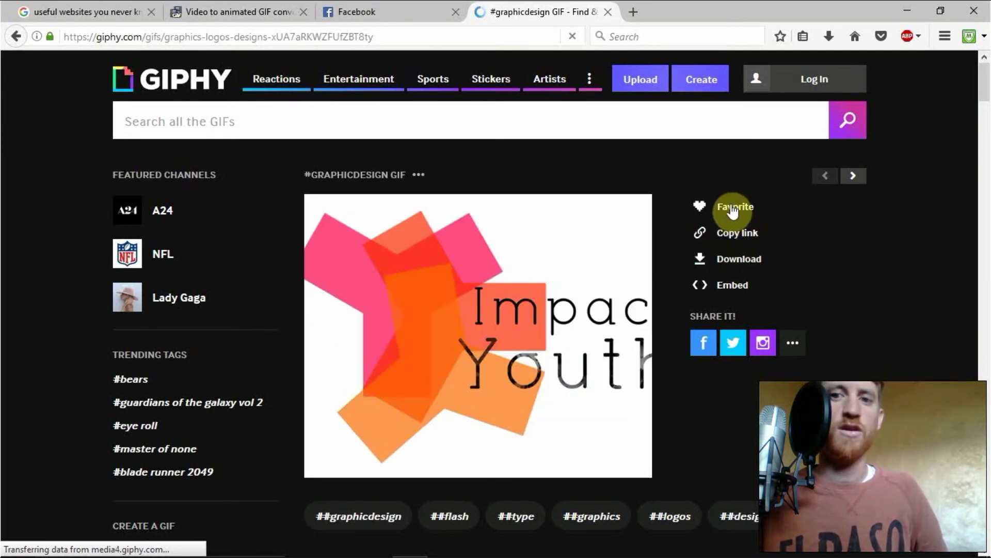
Open the Links dialog for the logo GIF on Giphy and select the full GIF link
scroll(872, 246, down, 3)
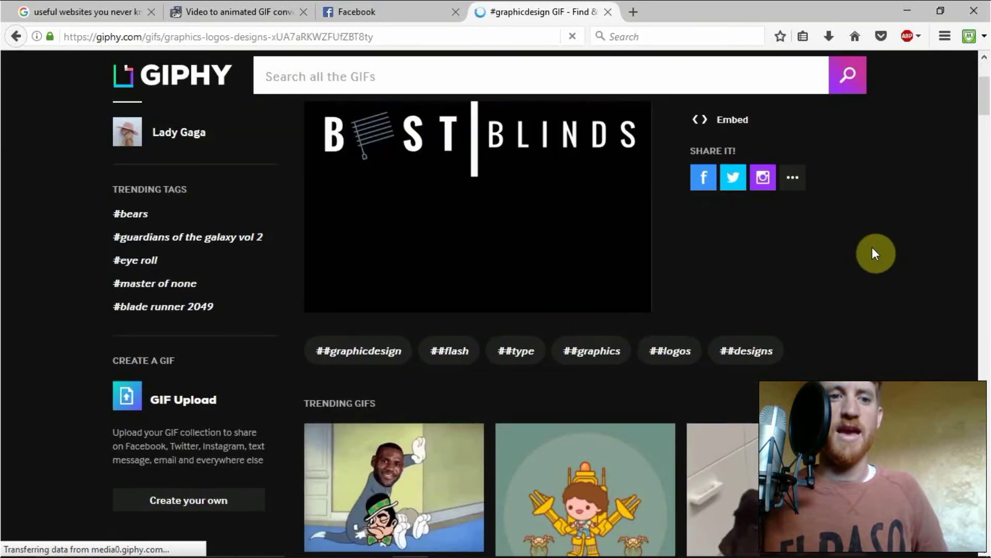
scroll(879, 246, down, 6)
scroll(878, 247, up, 9)
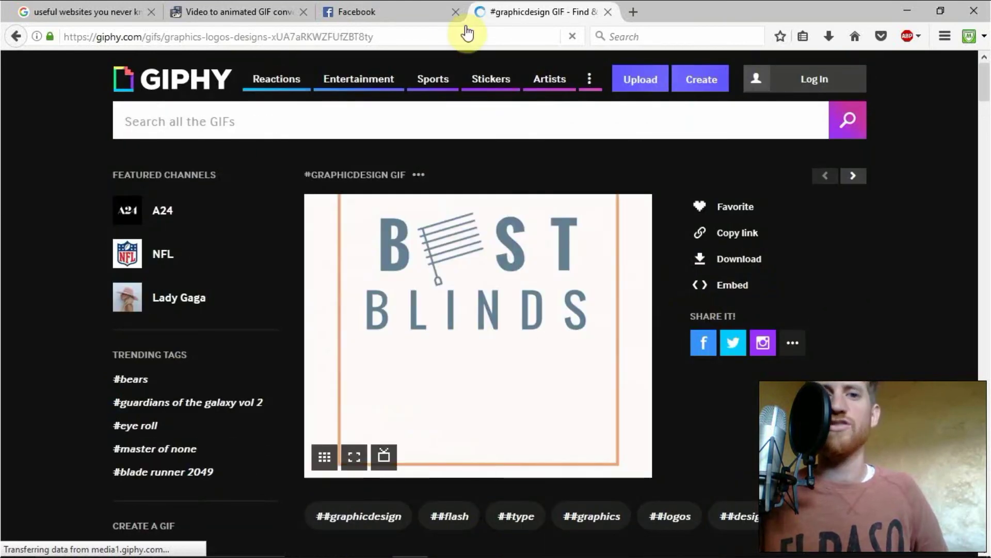
click(736, 235)
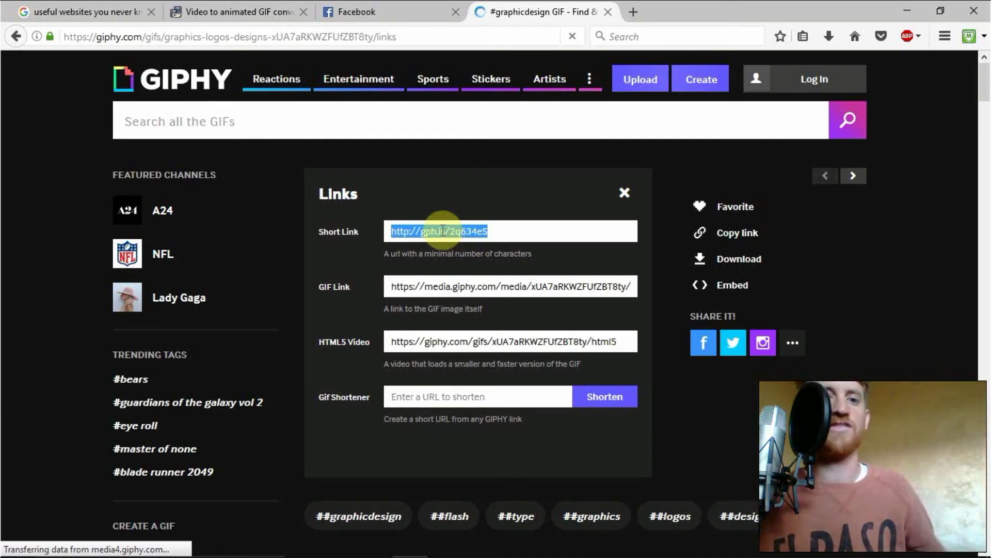
click(467, 293)
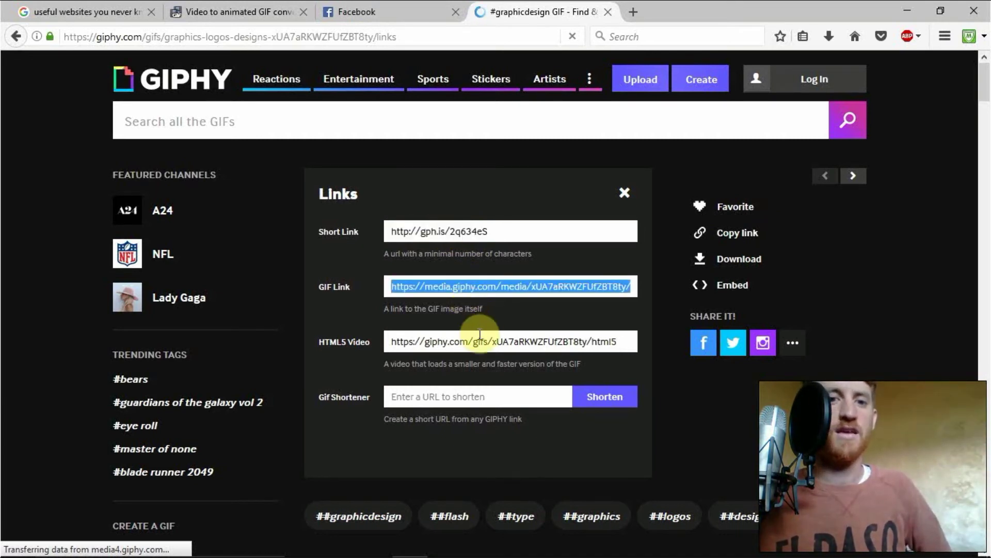
Select the HTML5 video and short links, then go back to ezgif's Video to GIF tab
click(482, 344)
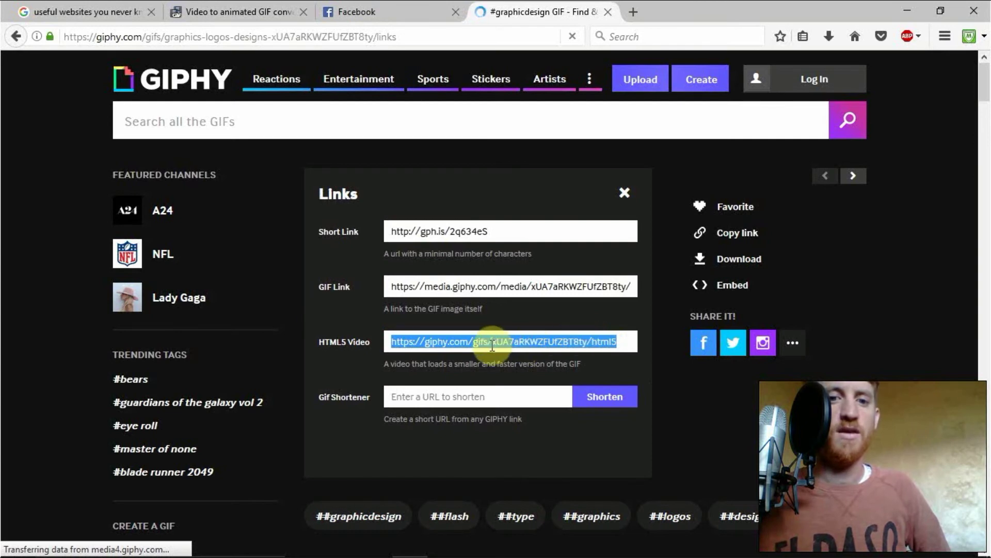
click(495, 401)
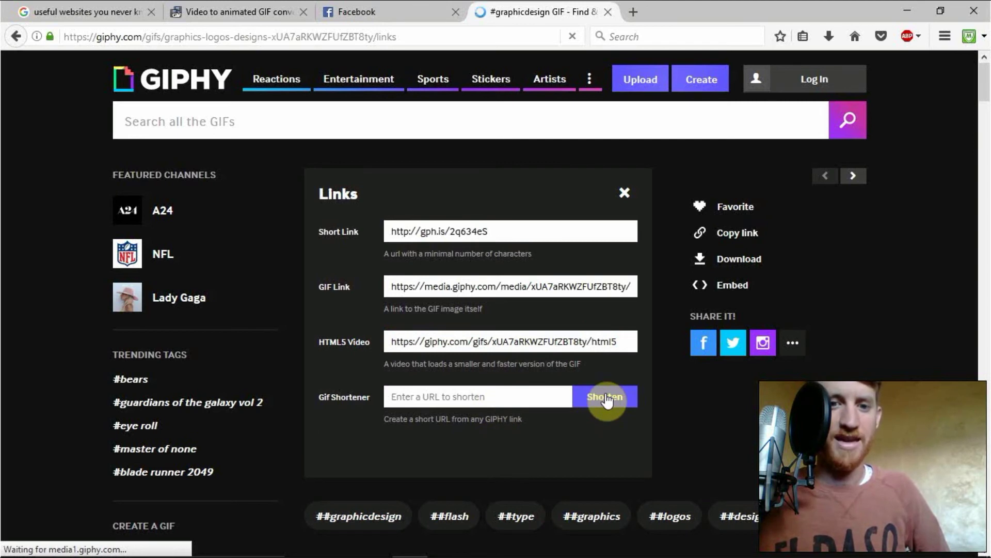
click(464, 227)
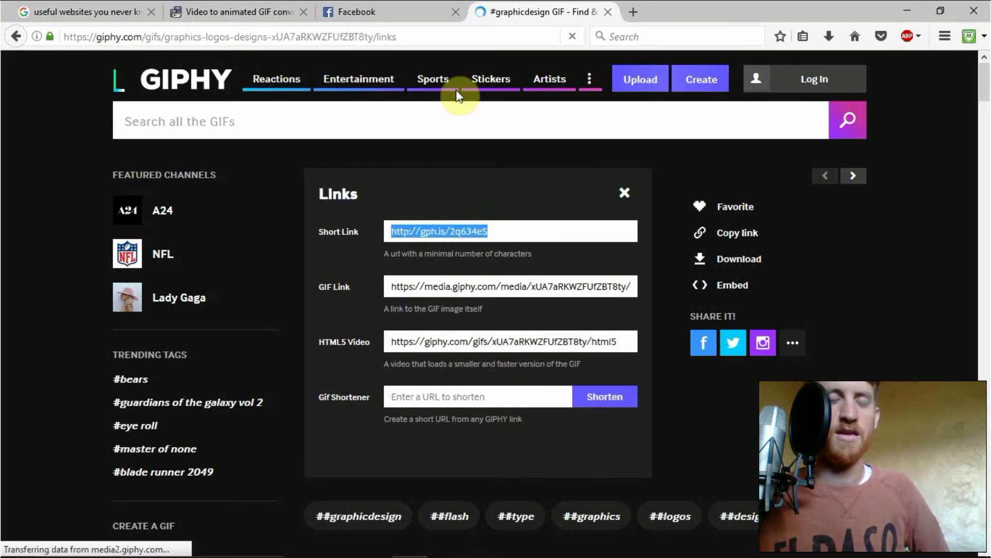
click(376, 11)
click(266, 11)
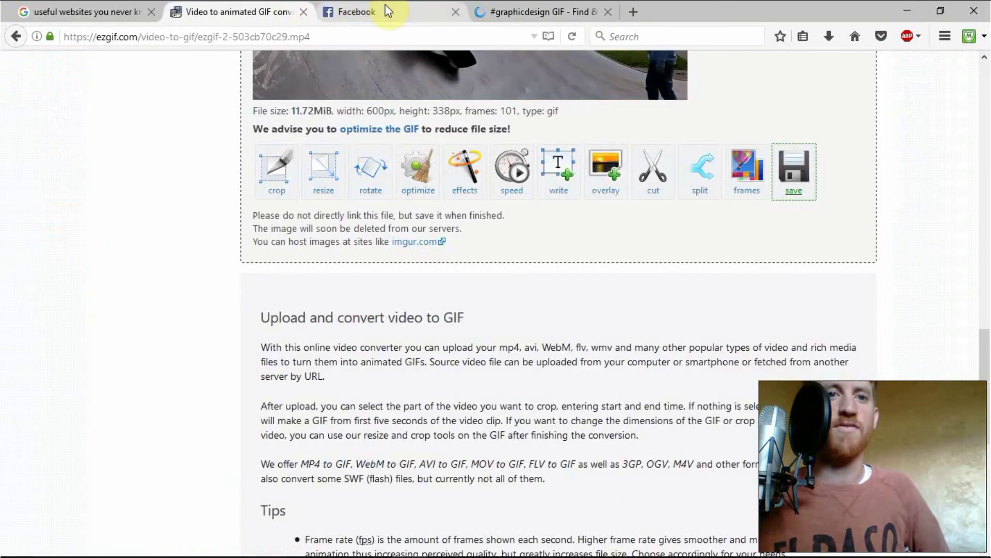
scroll(655, 166, up, 6)
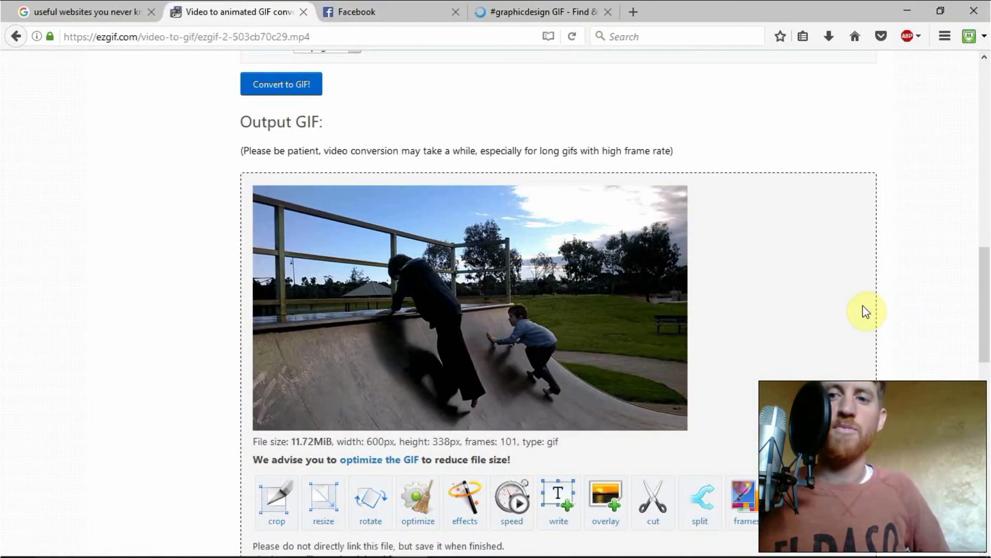
scroll(861, 304, up, 2)
scroll(862, 306, up, 3)
scroll(862, 306, down, 5)
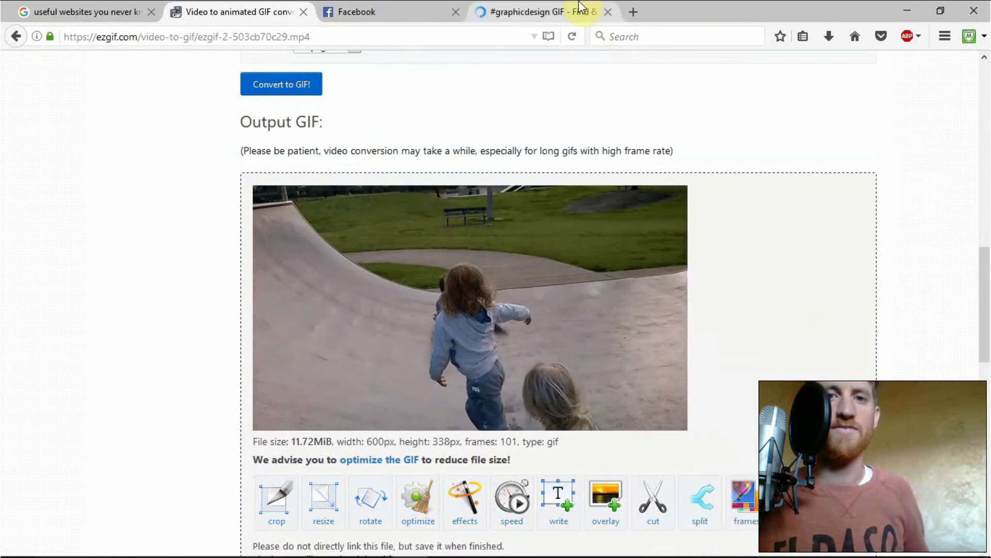
click(579, 11)
click(366, 4)
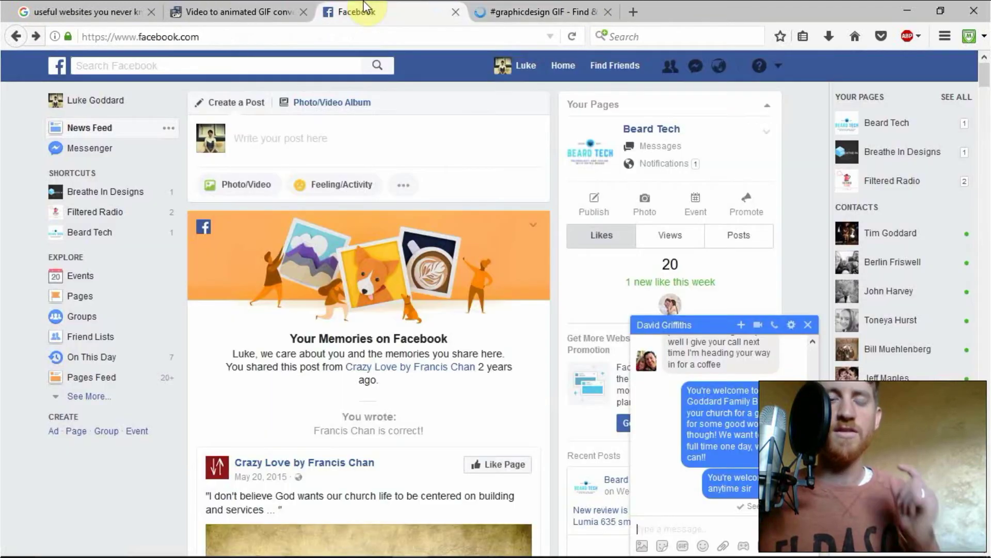
click(539, 7)
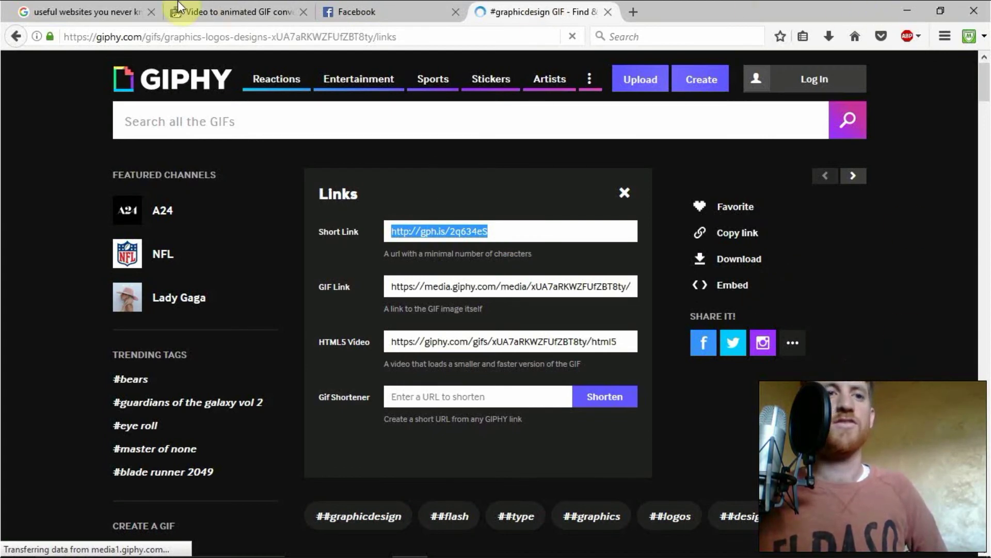
click(235, 8)
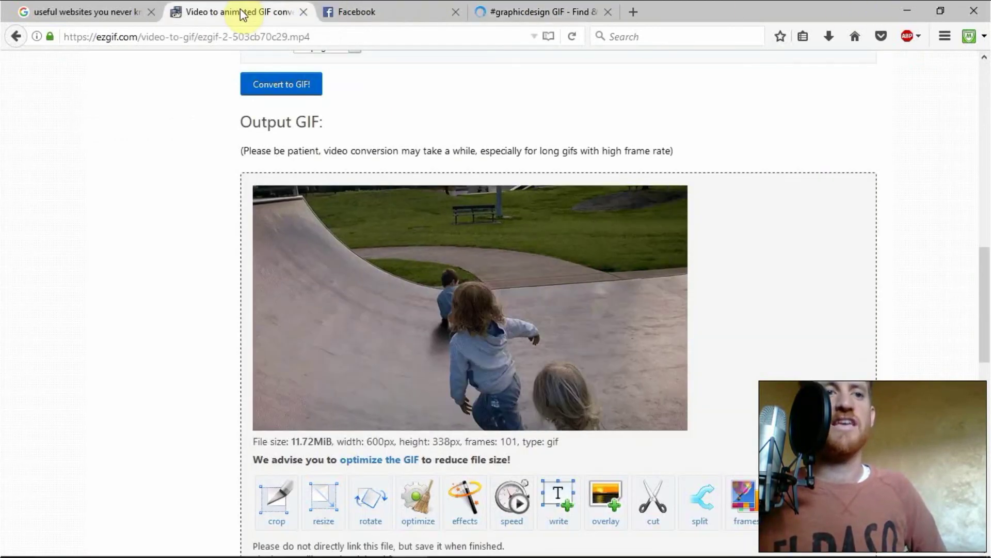
click(557, 8)
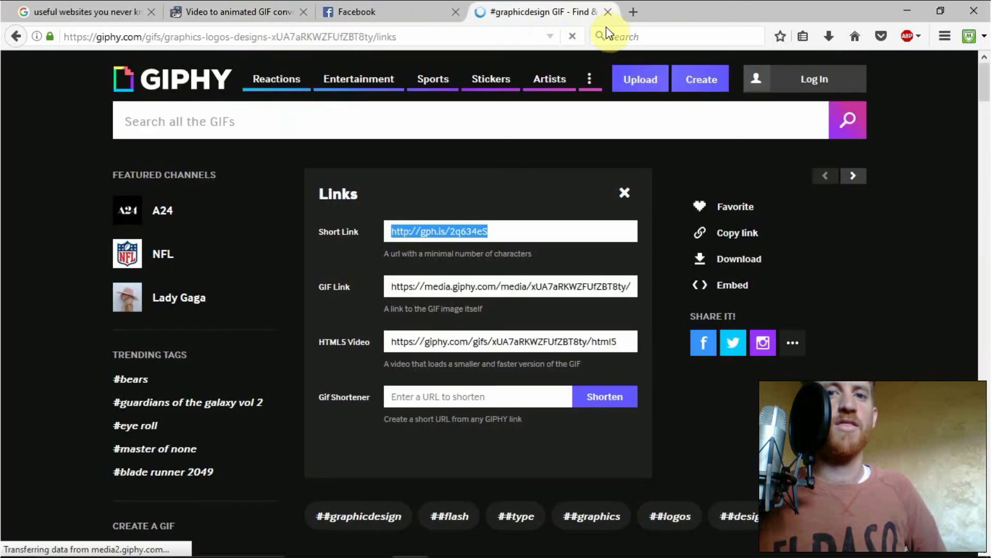
click(289, 11)
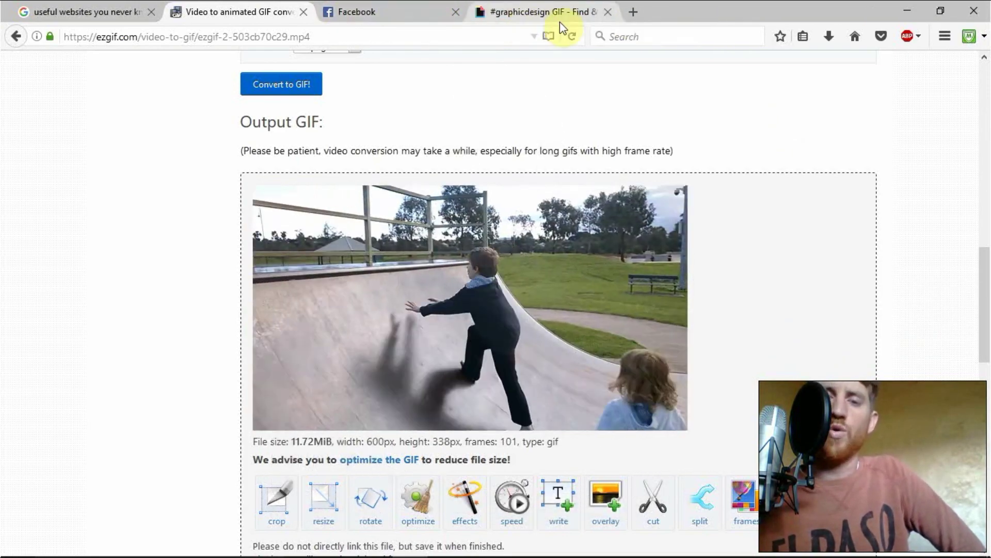
scroll(986, 397, down, 8)
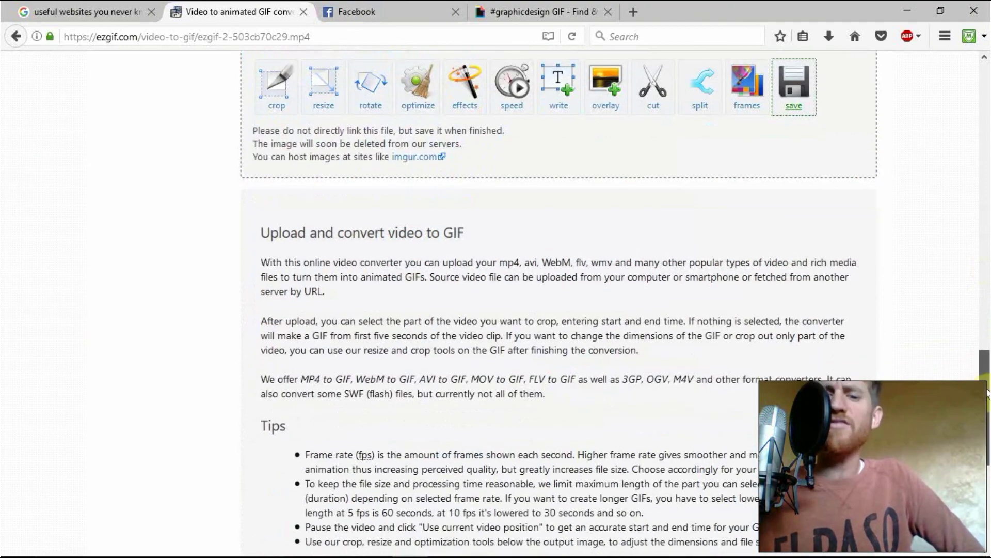
drag(986, 395, 987, 127)
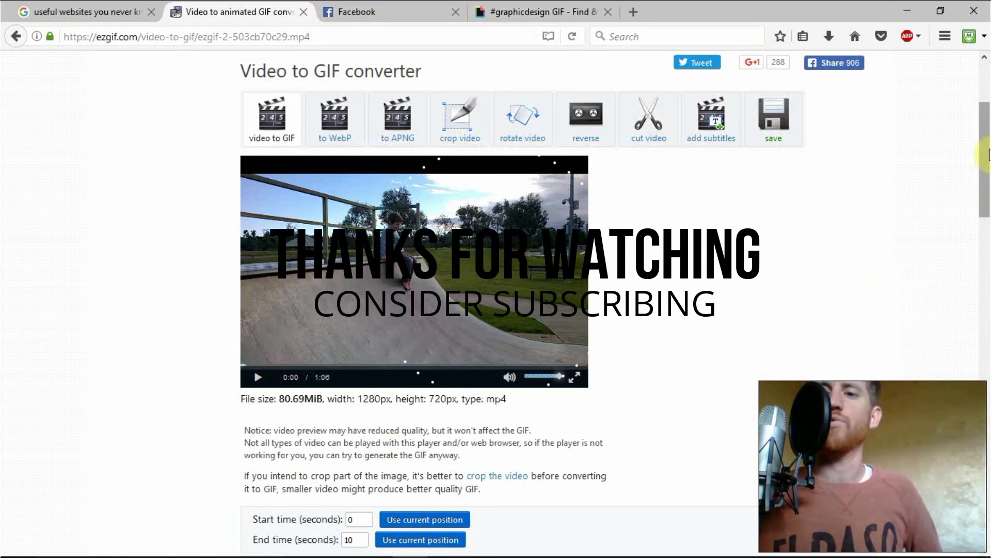
scroll(980, 181, down, 3)
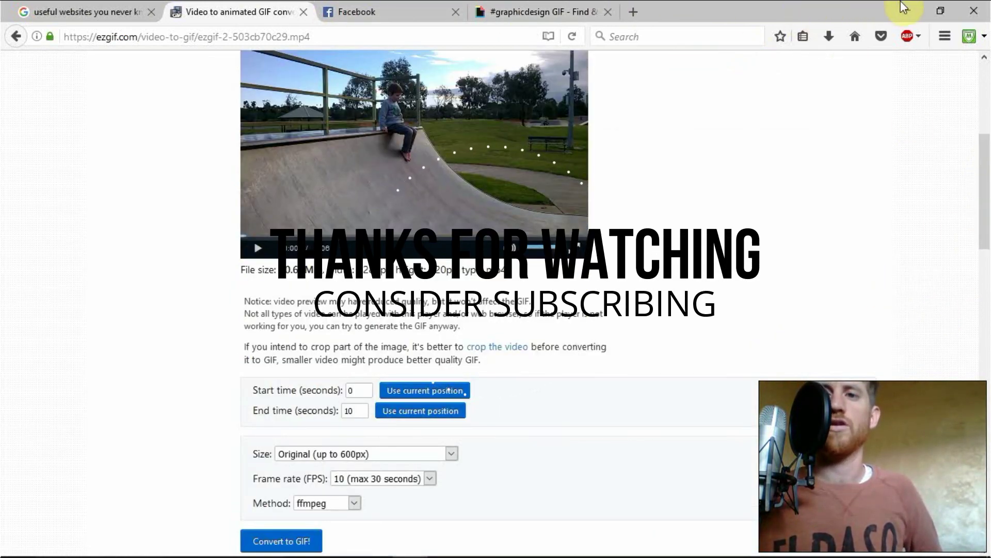